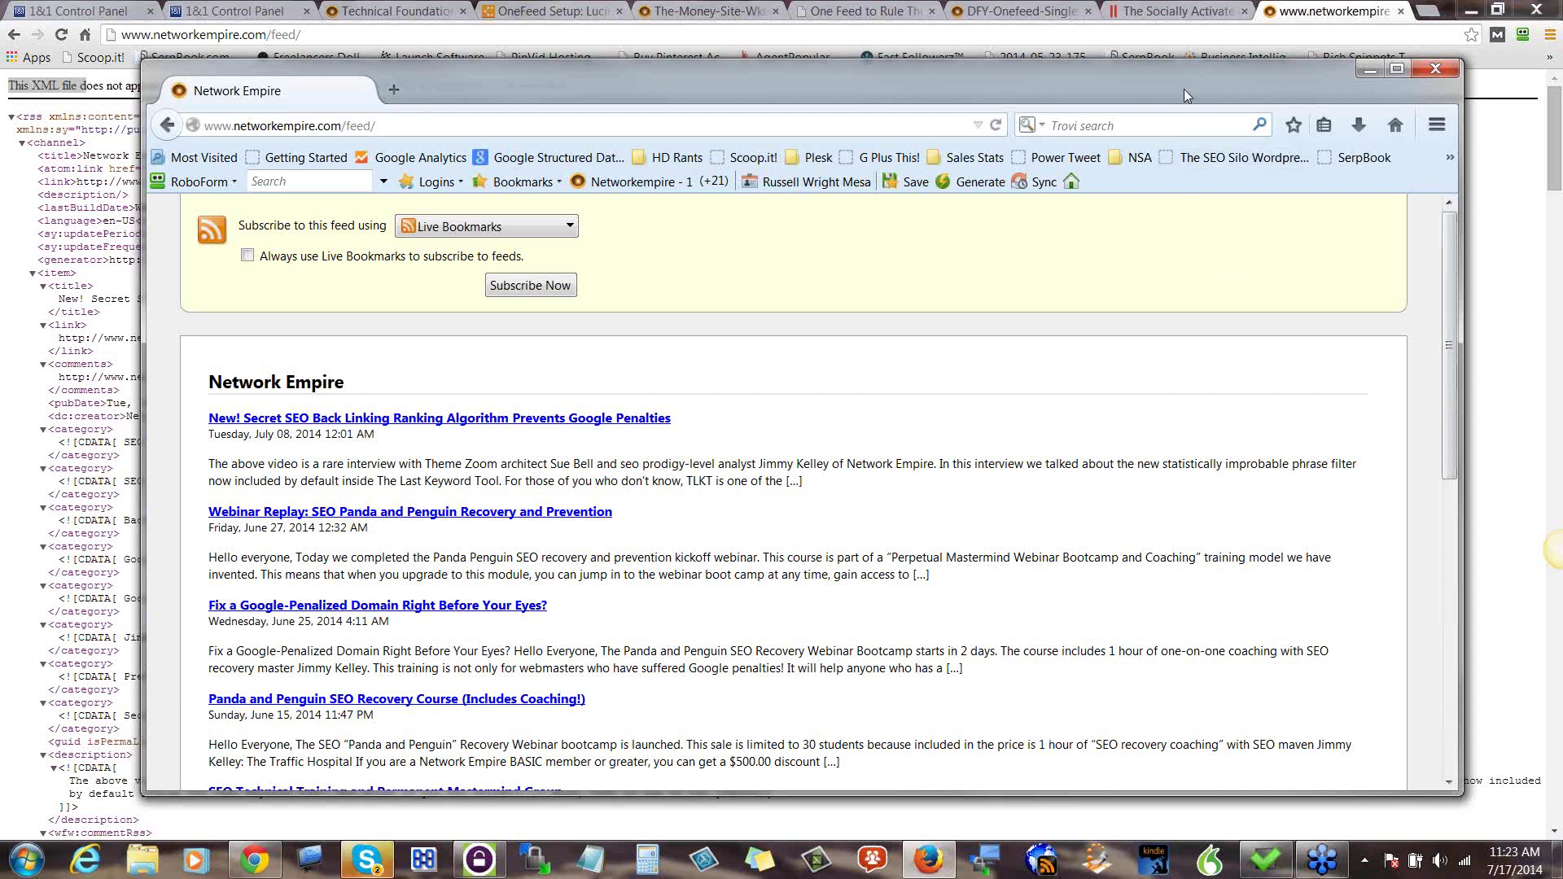
left_click_drag(1164, 89, 1123, 72)
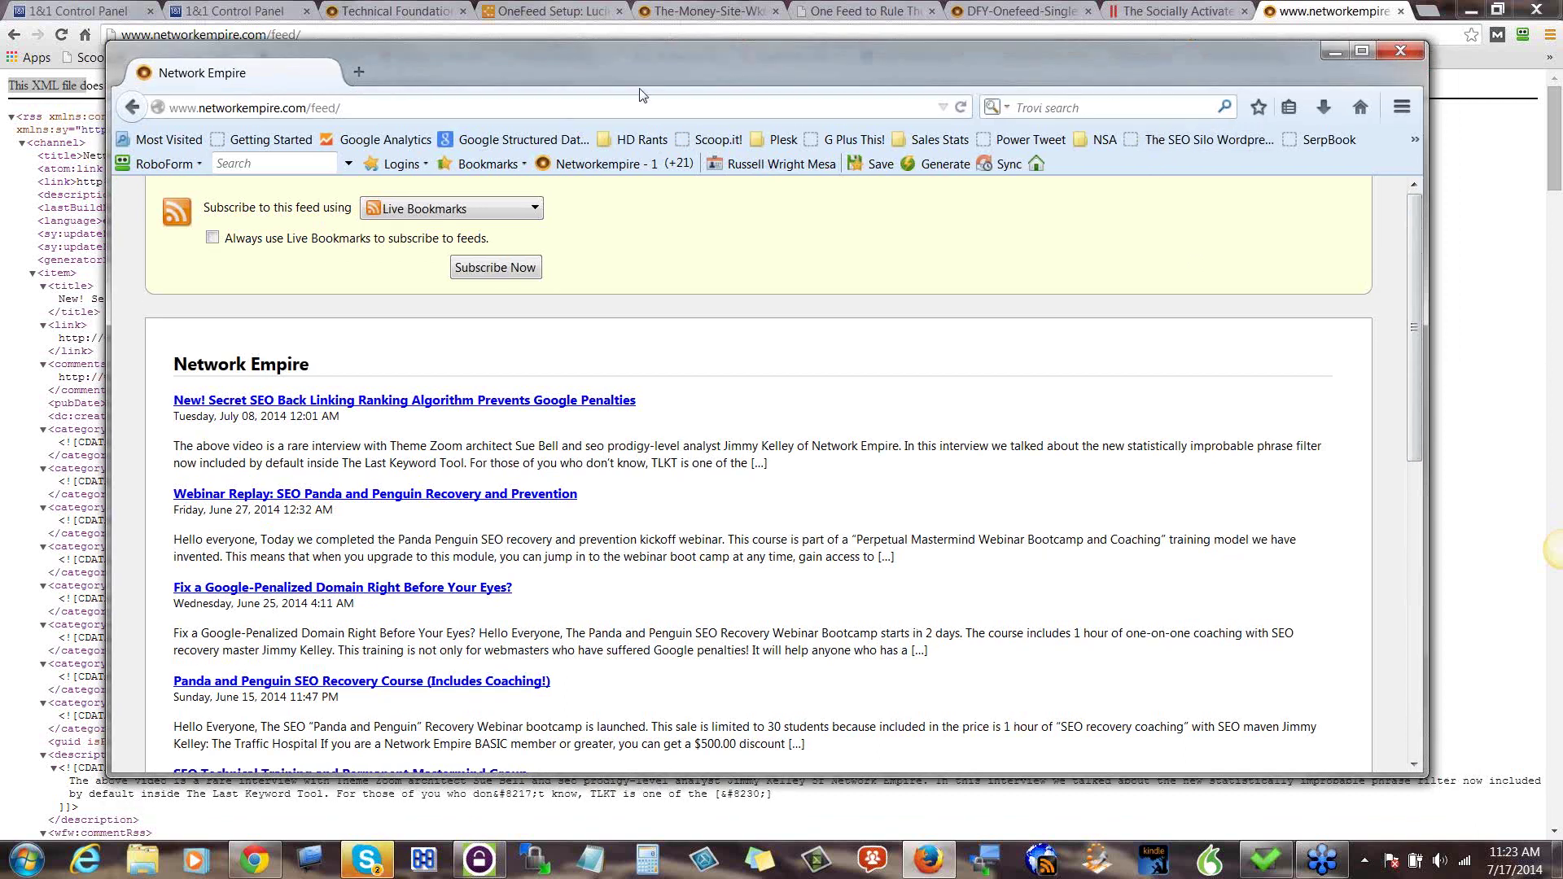
left_click(359, 72)
type("rthga")
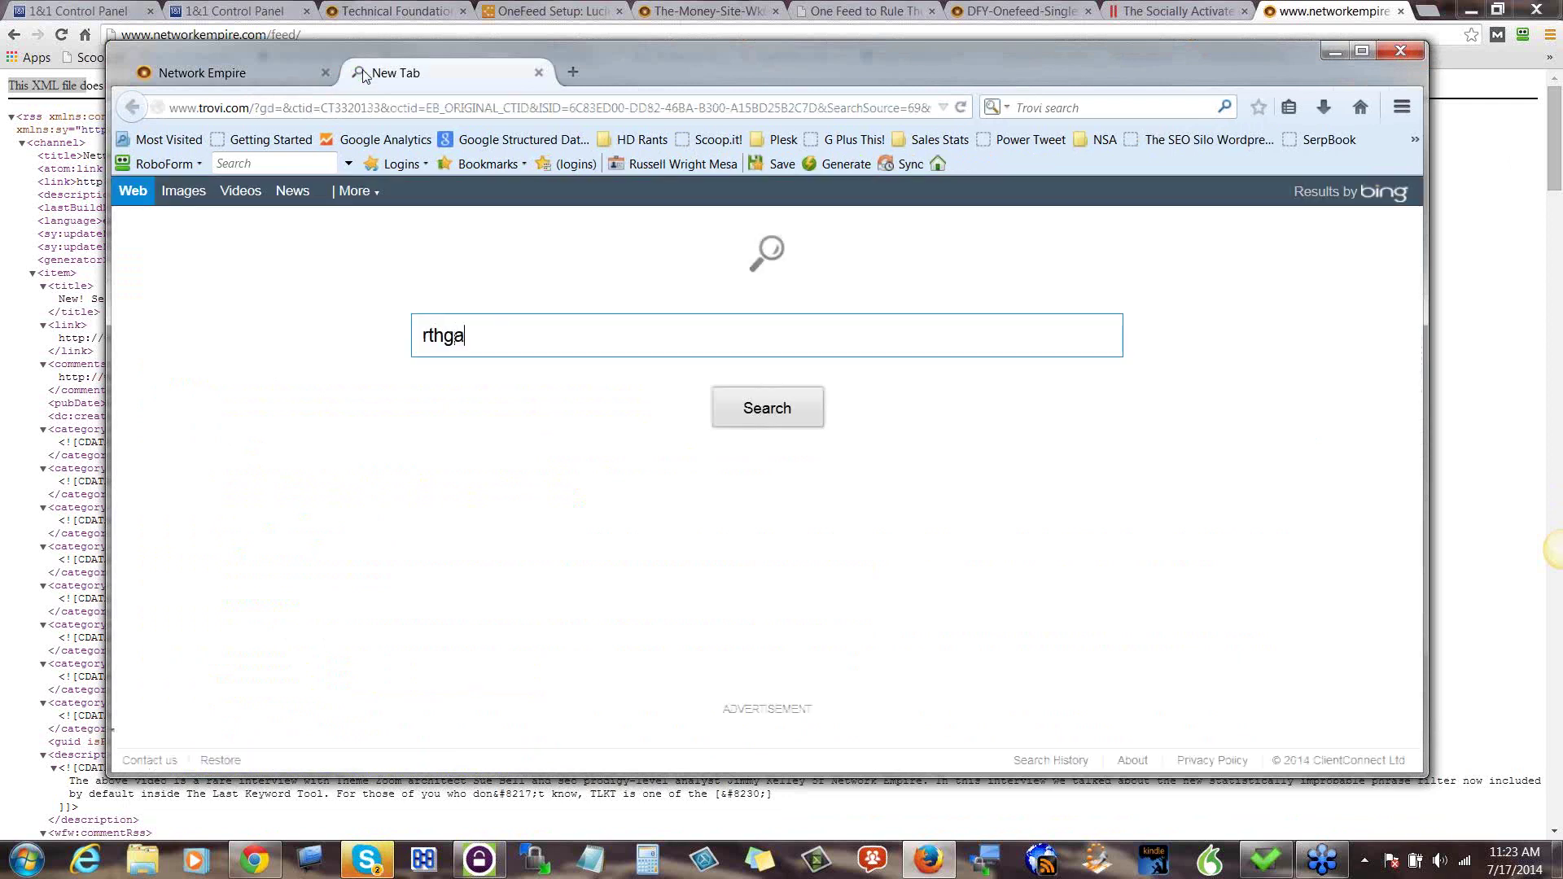
type("s")
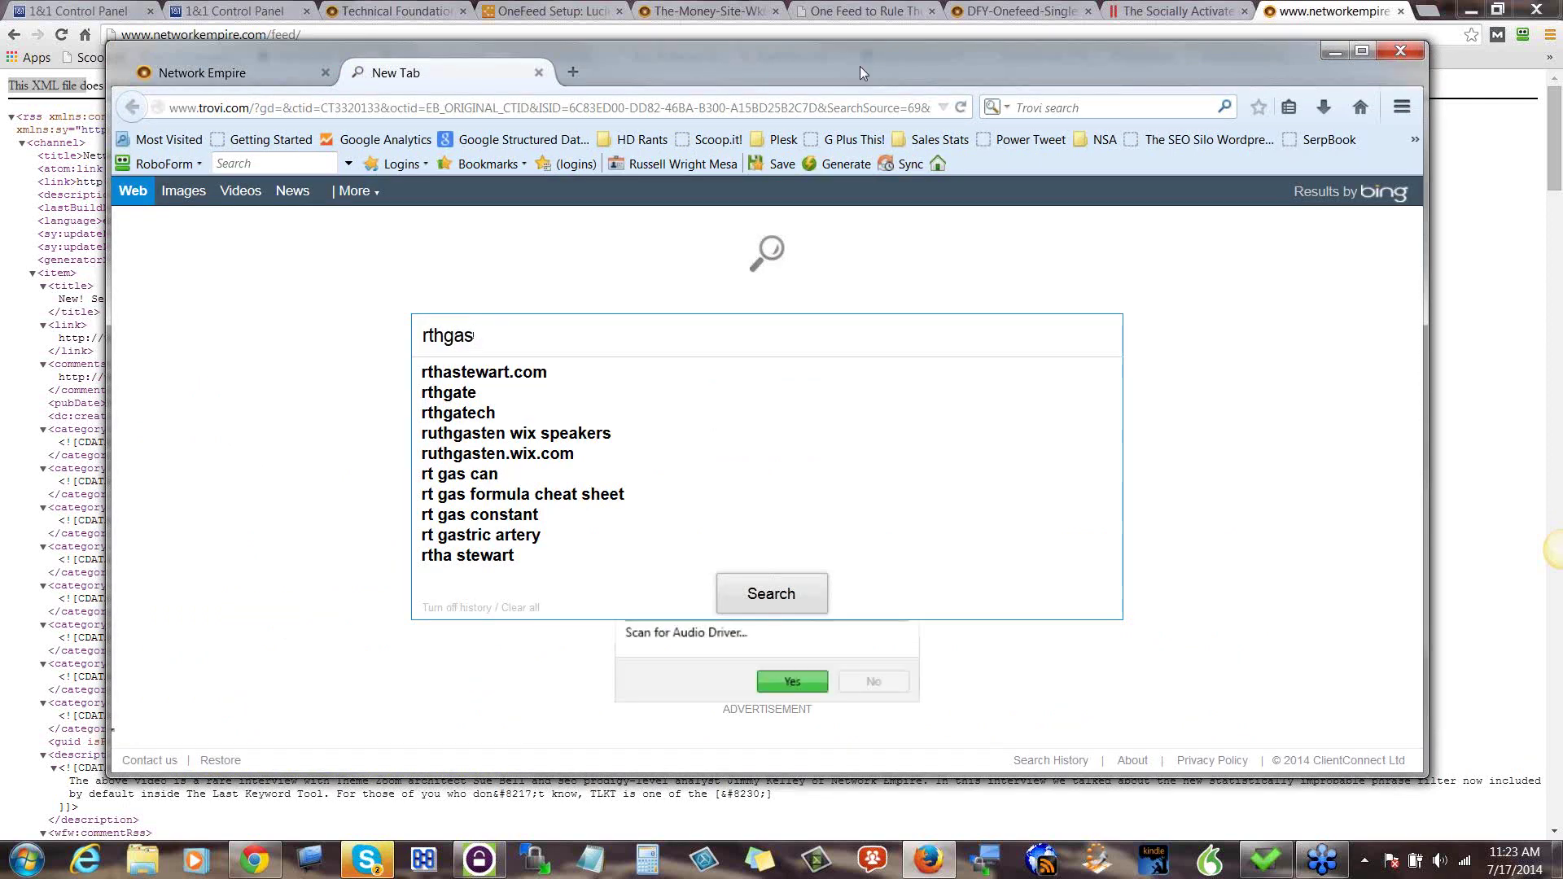
left_click(538, 73)
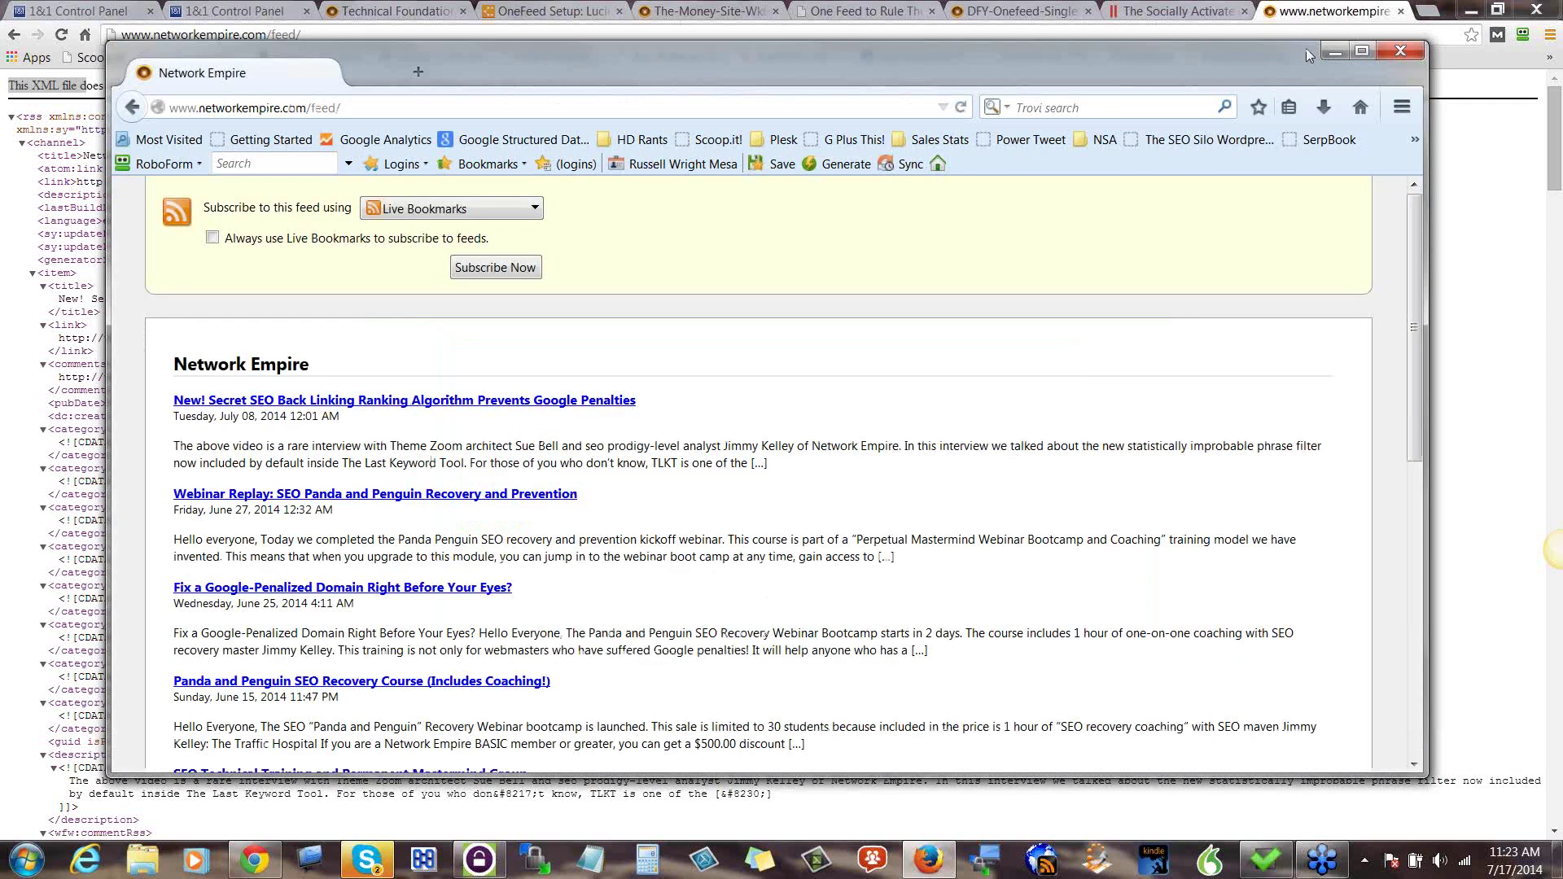
- Switch to Chrome and open the earthgasm.com WordPress admin dashboard in its own maximized window
left_click(1335, 52)
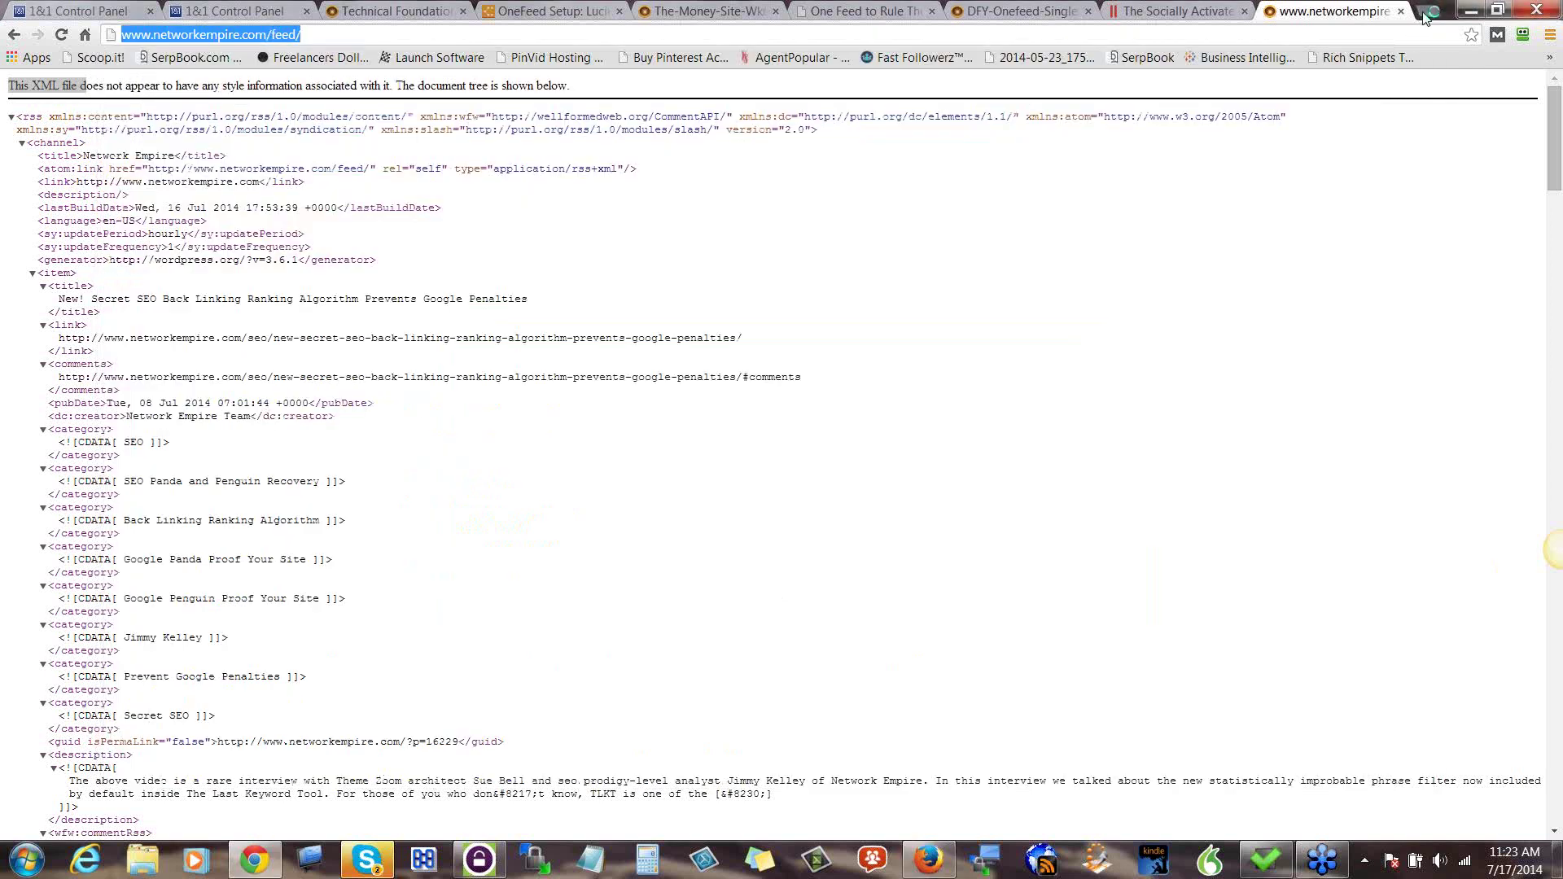
left_click(1428, 13)
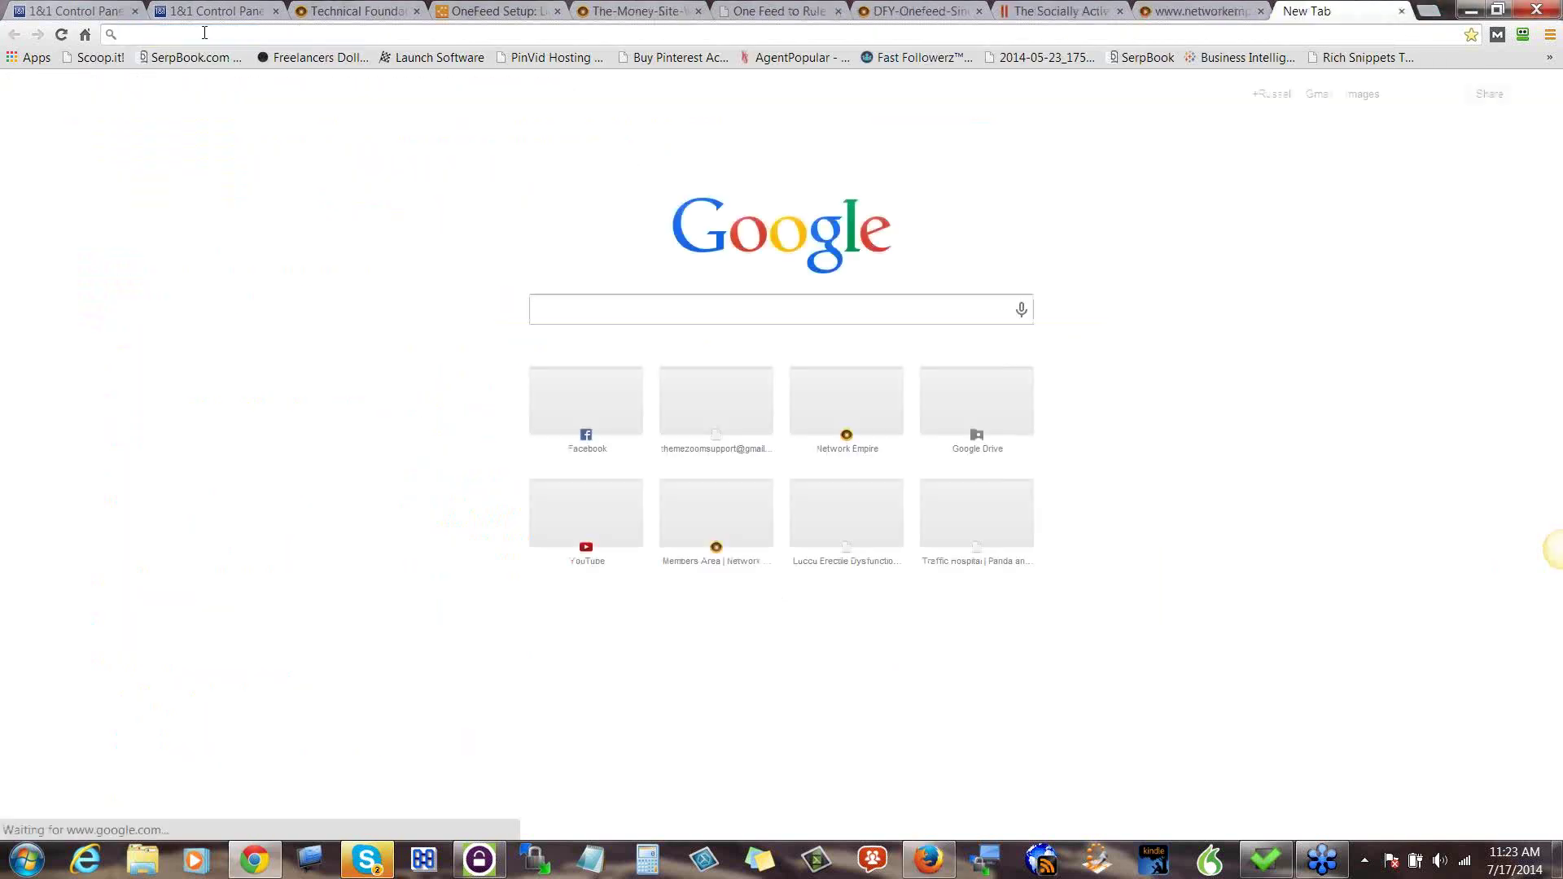
type("earthgasm.c")
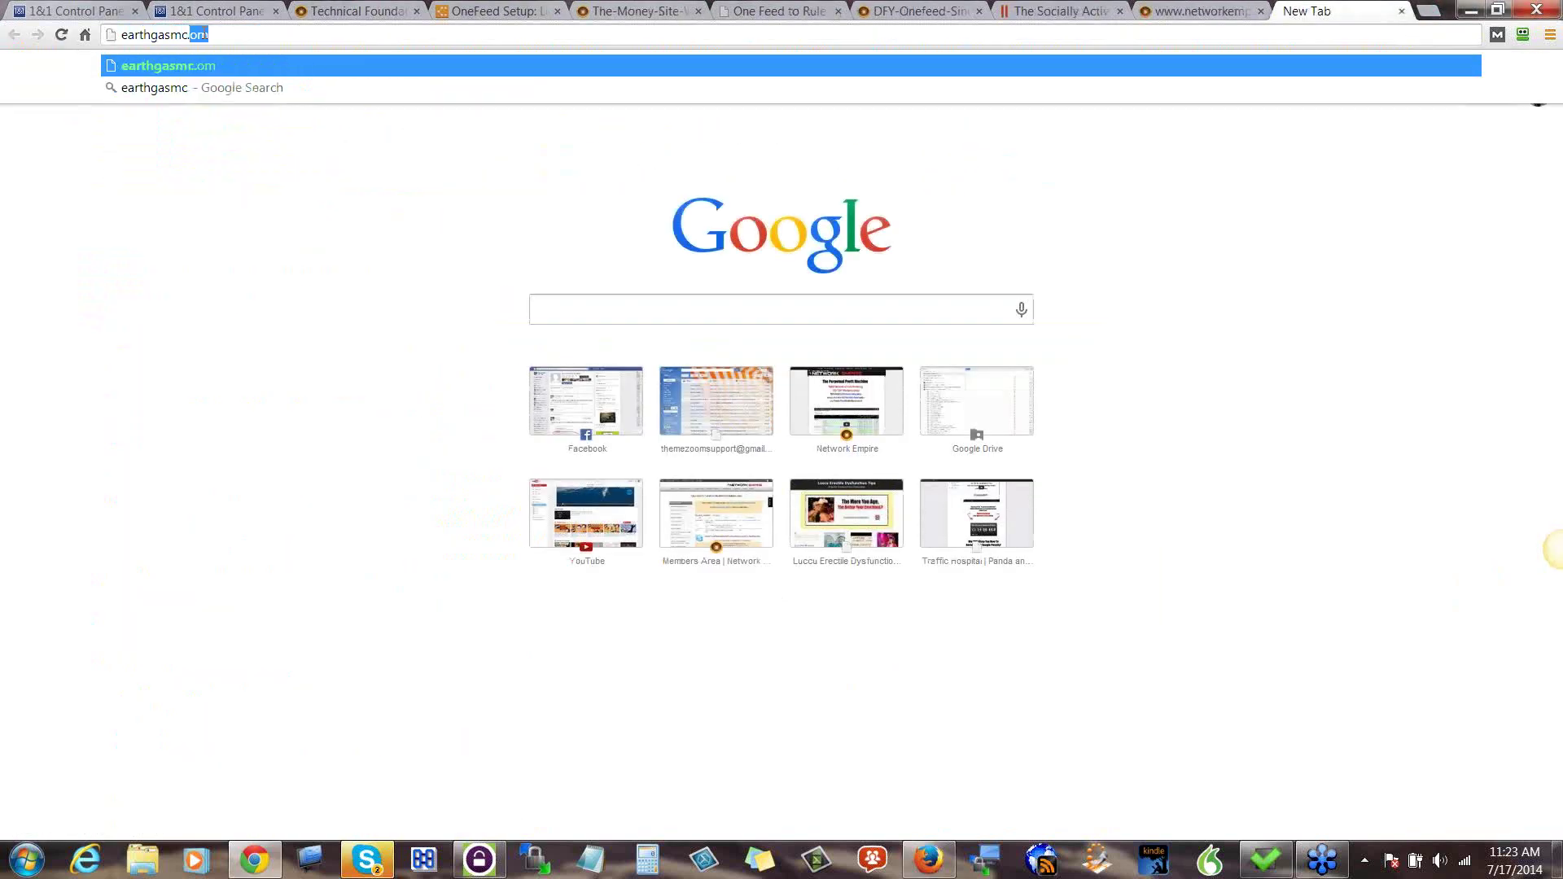
key("BackSpace")
key("BackSpace")
key("BackSpace")
key("BackSpace")
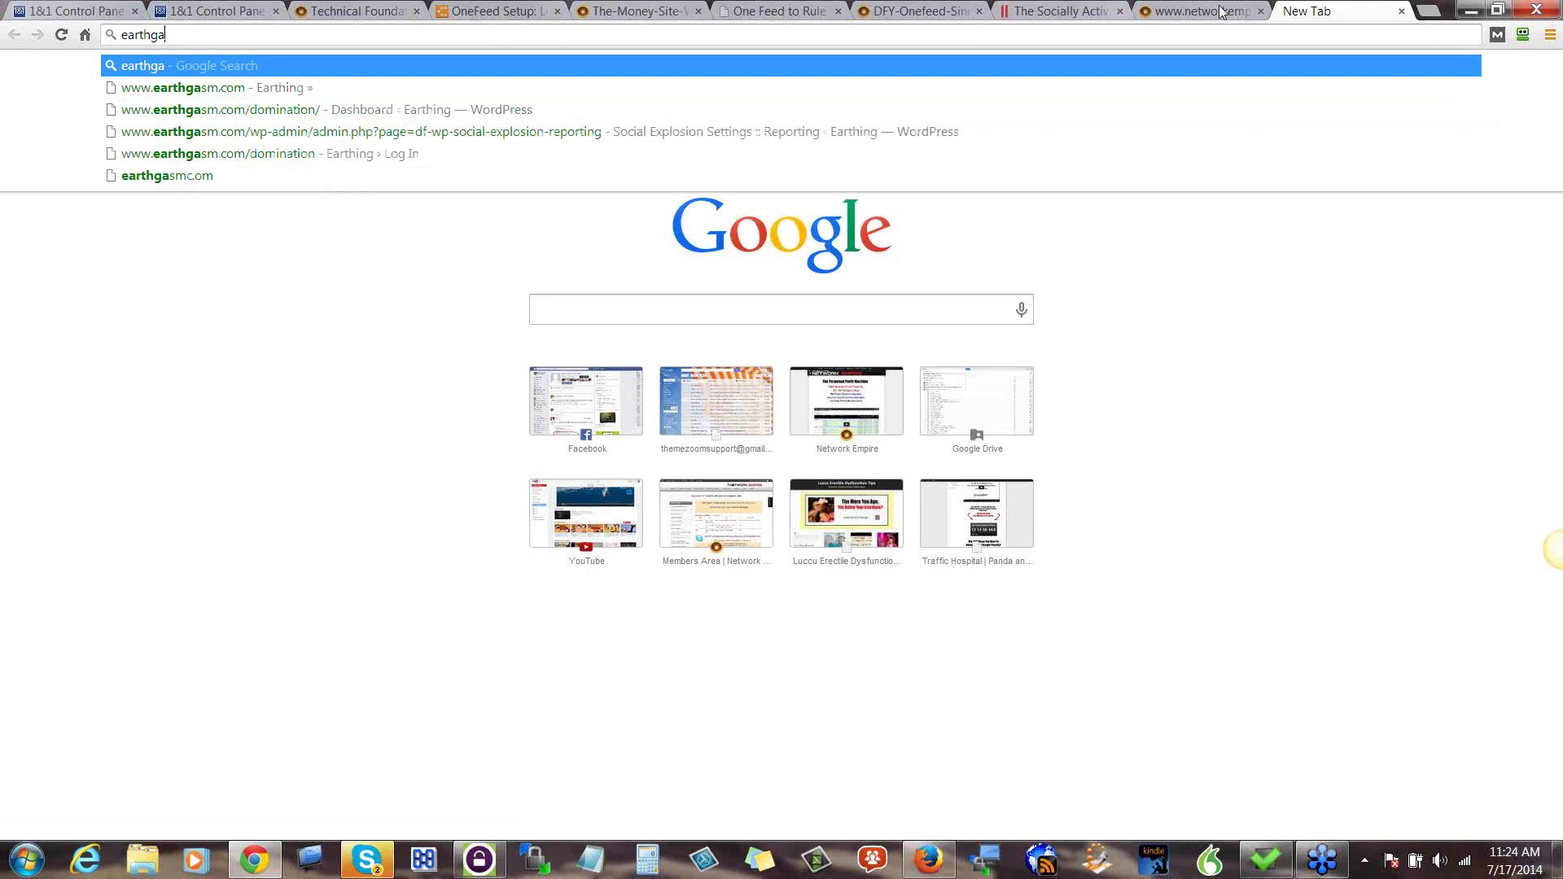
left_click_drag(1327, 11, 32, 676)
key("ctrl+w")
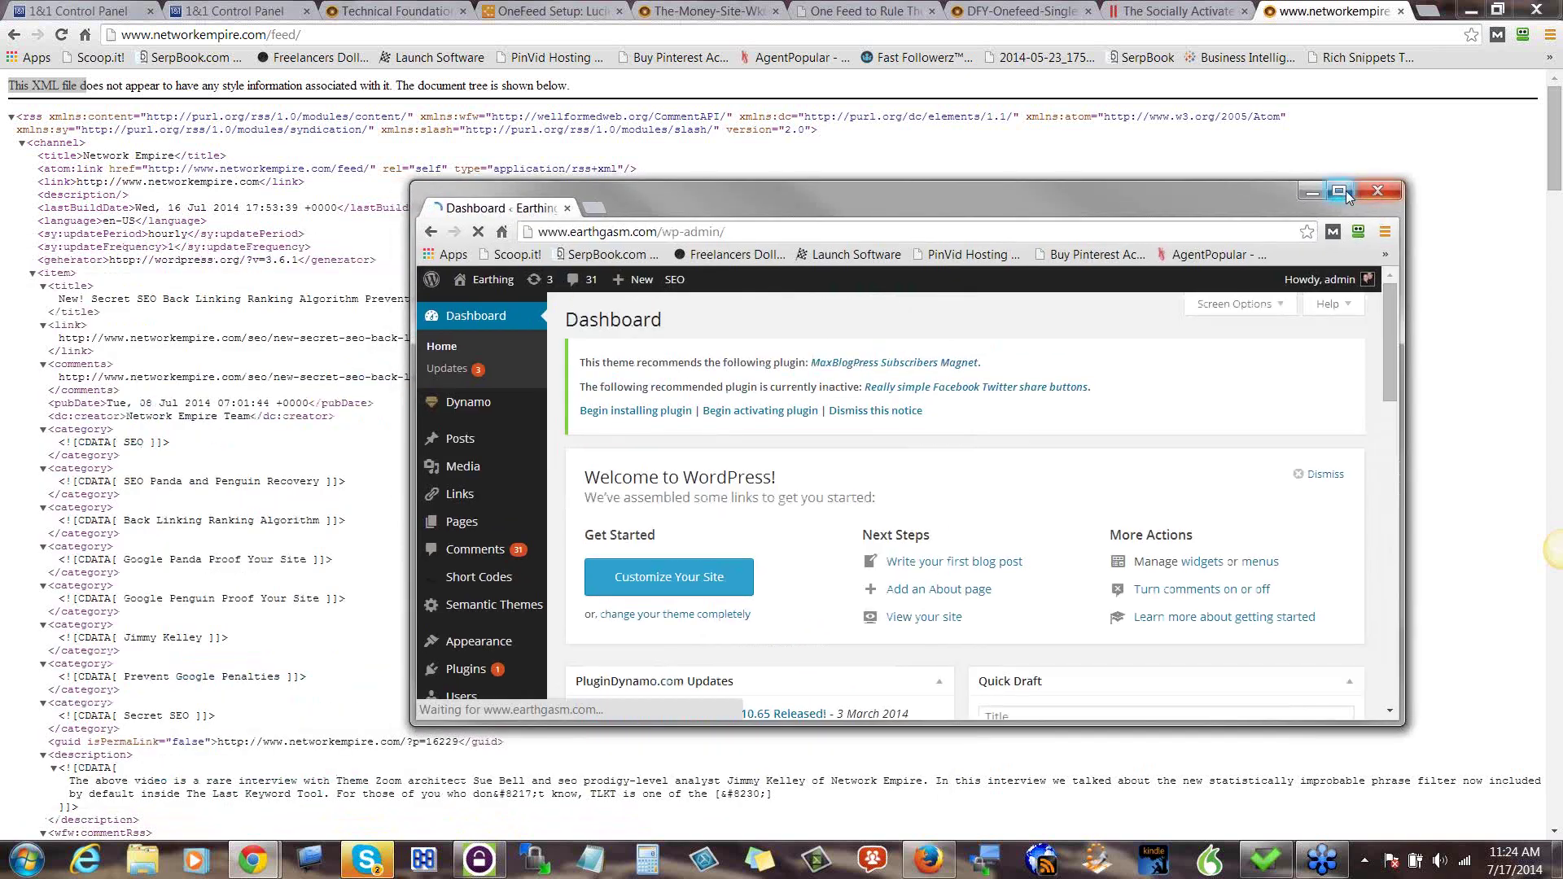
left_click(1339, 191)
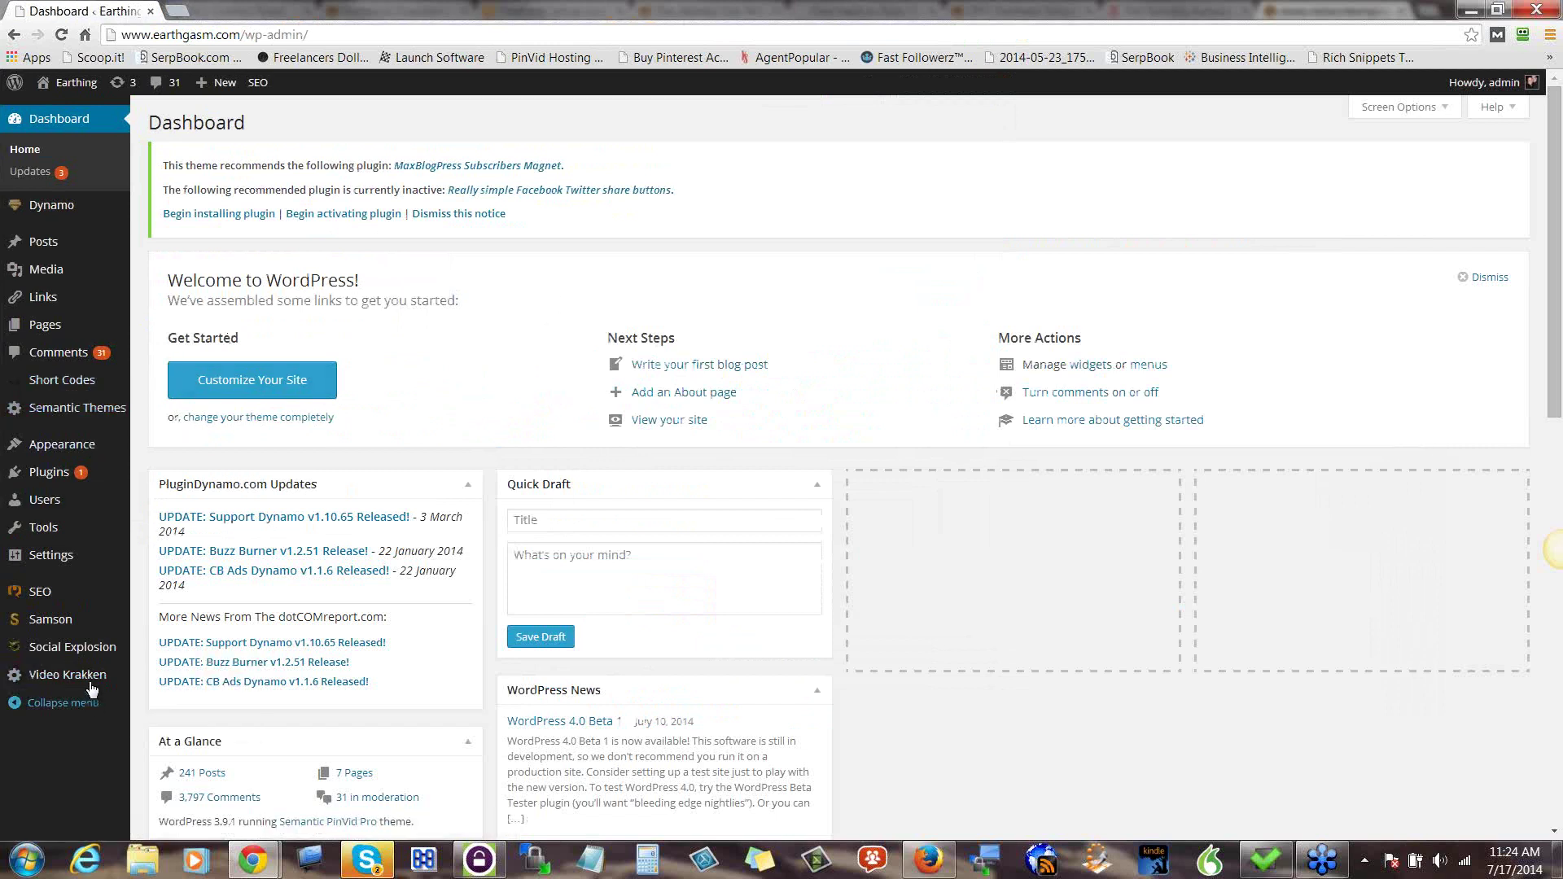
- In the WordPress Reading settings, set each article in a feed to show Summary and save the changes
mouse_move(66, 499)
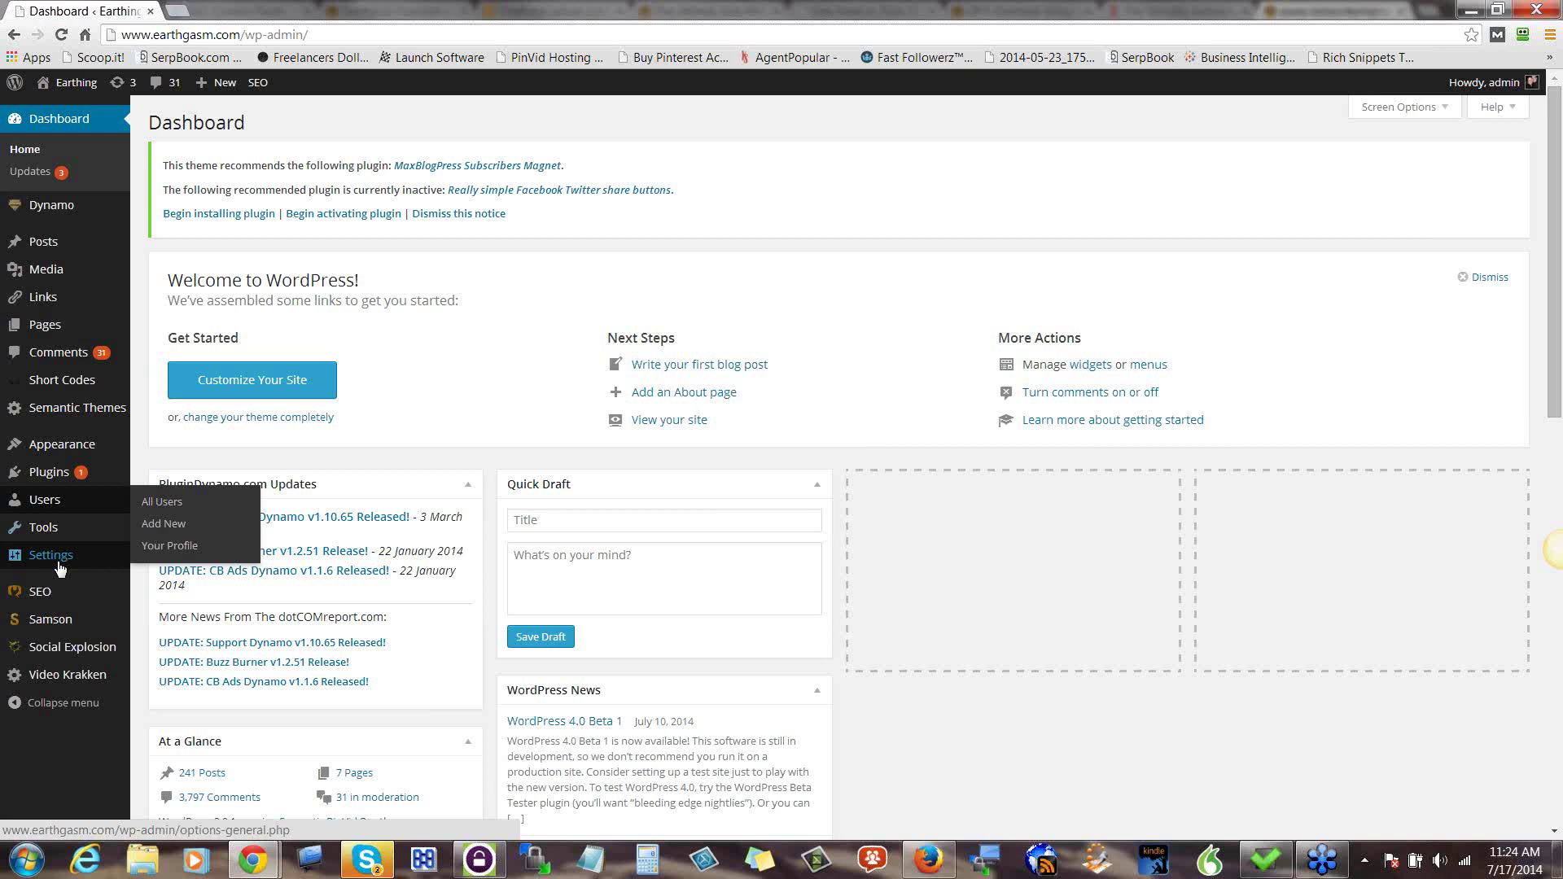
mouse_move(51, 557)
left_click(193, 590)
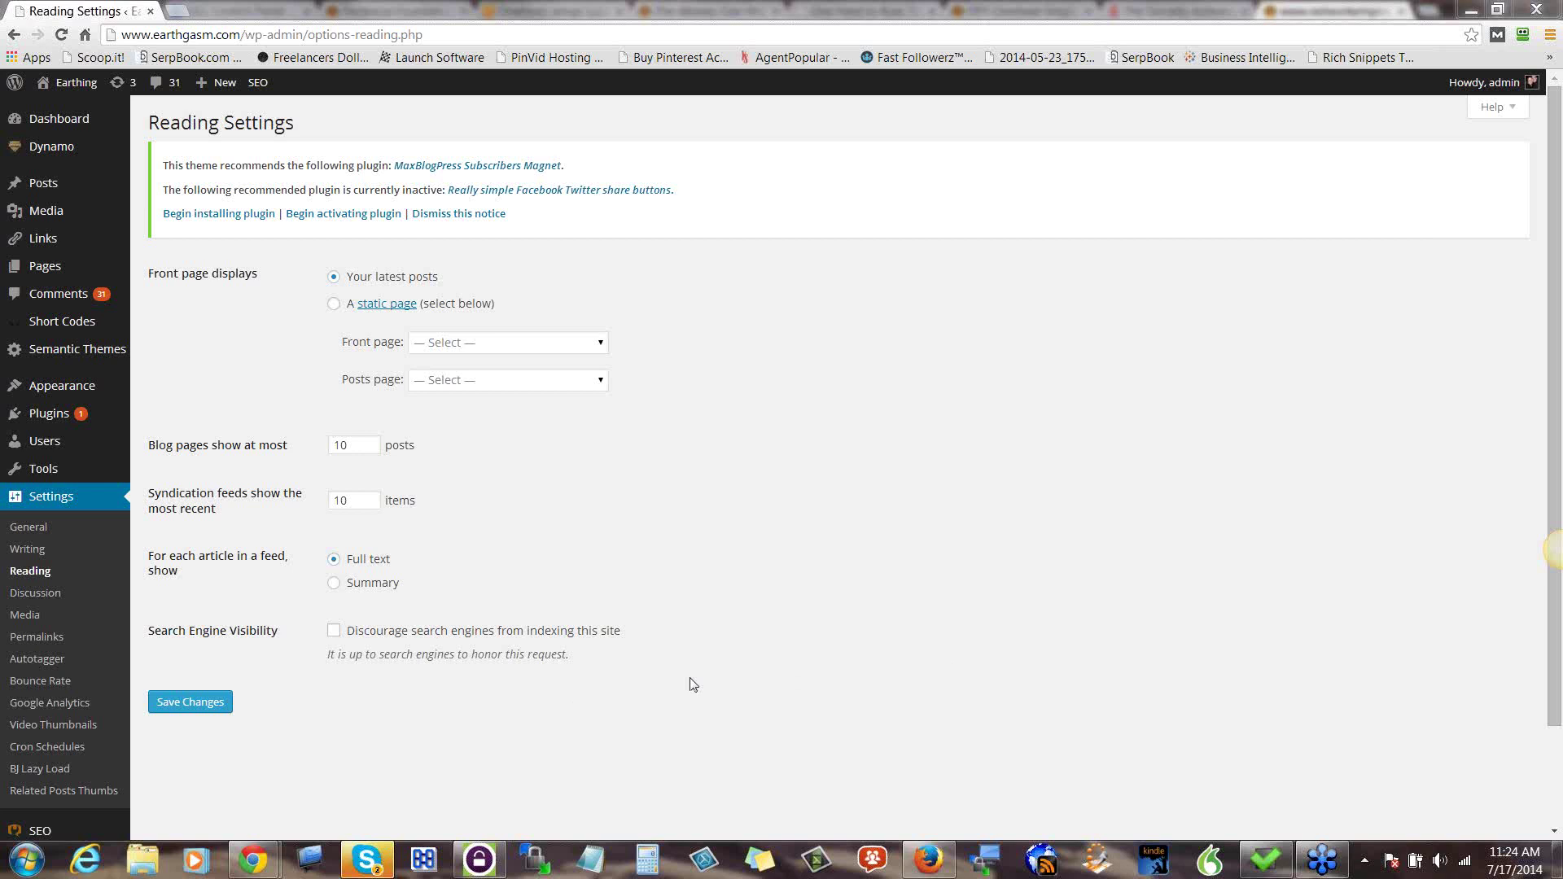
left_click(336, 583)
left_click(199, 706)
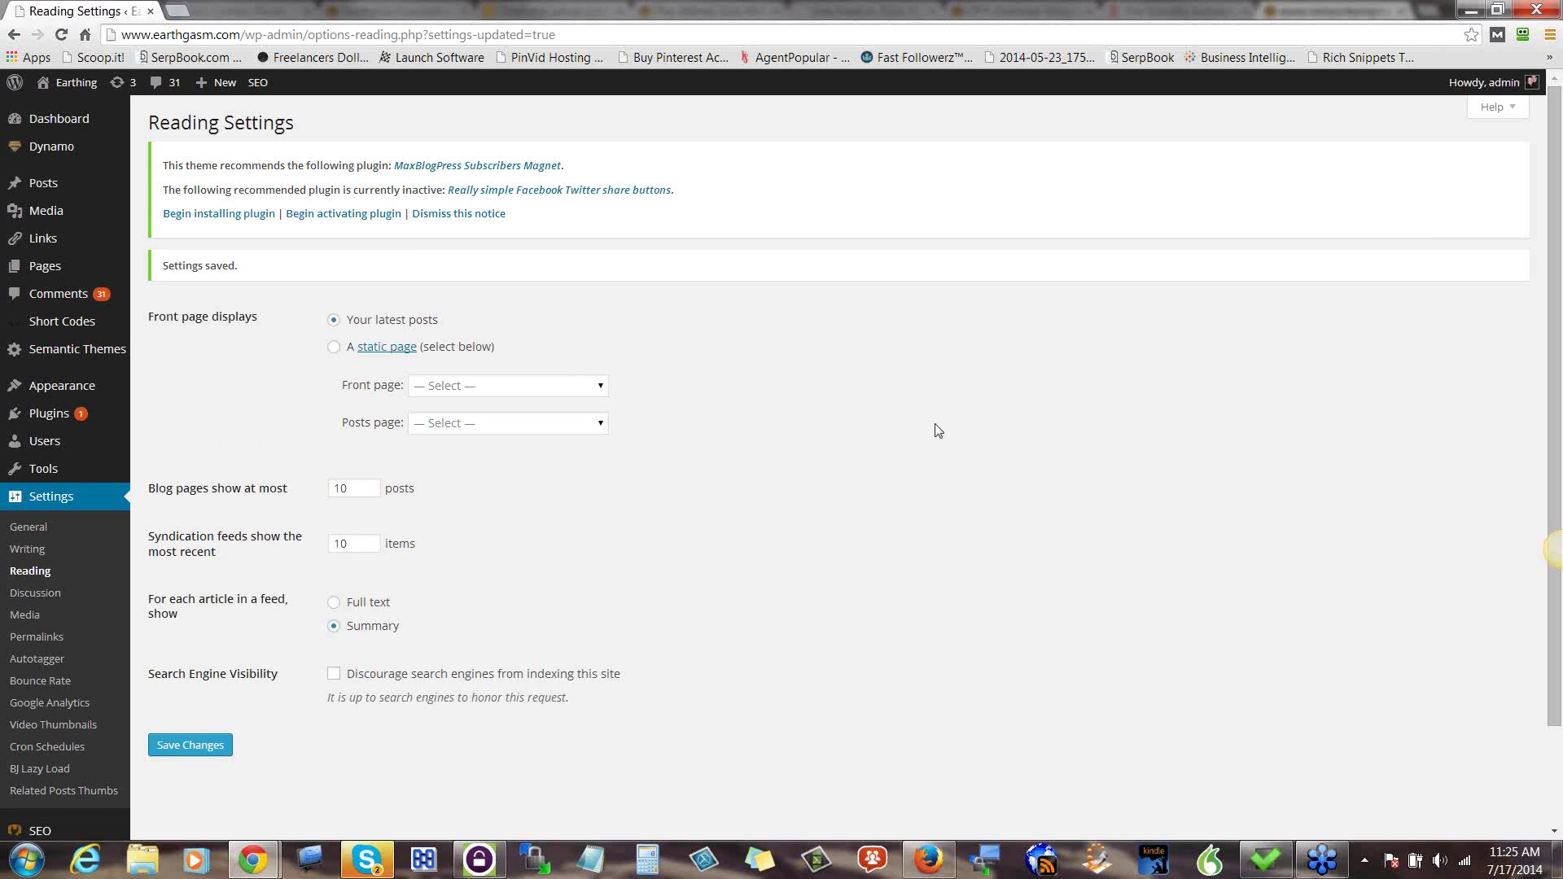
- Move the WordPress settings window out of the way to uncover the browser window with the Network Empire feed
double_click(693, 8)
left_click_drag(689, 8, 766, 93)
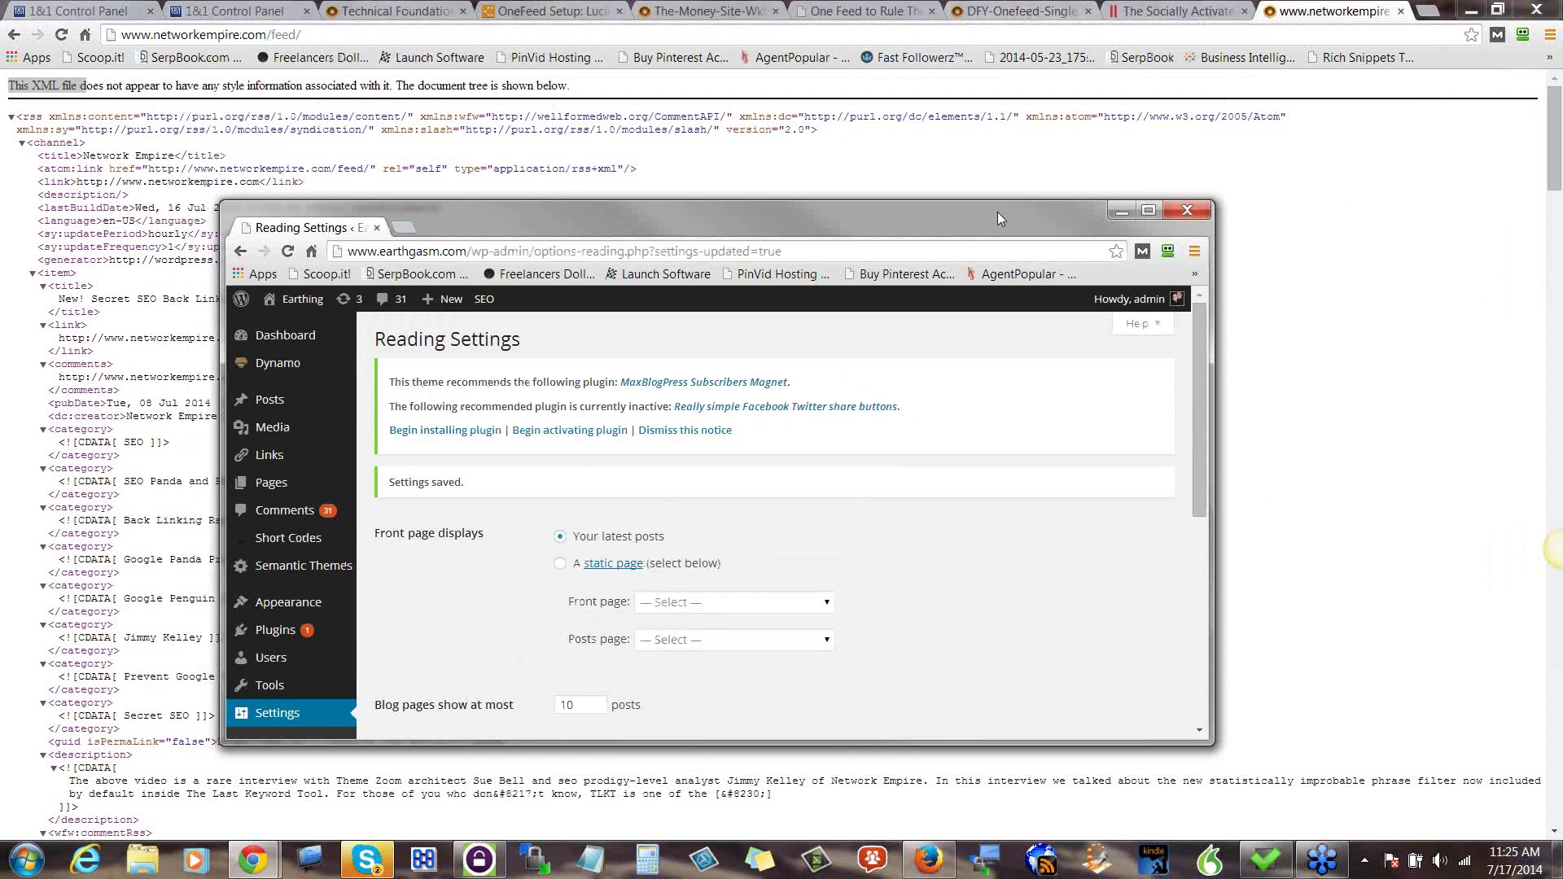
left_click_drag(1017, 218, 959, 120)
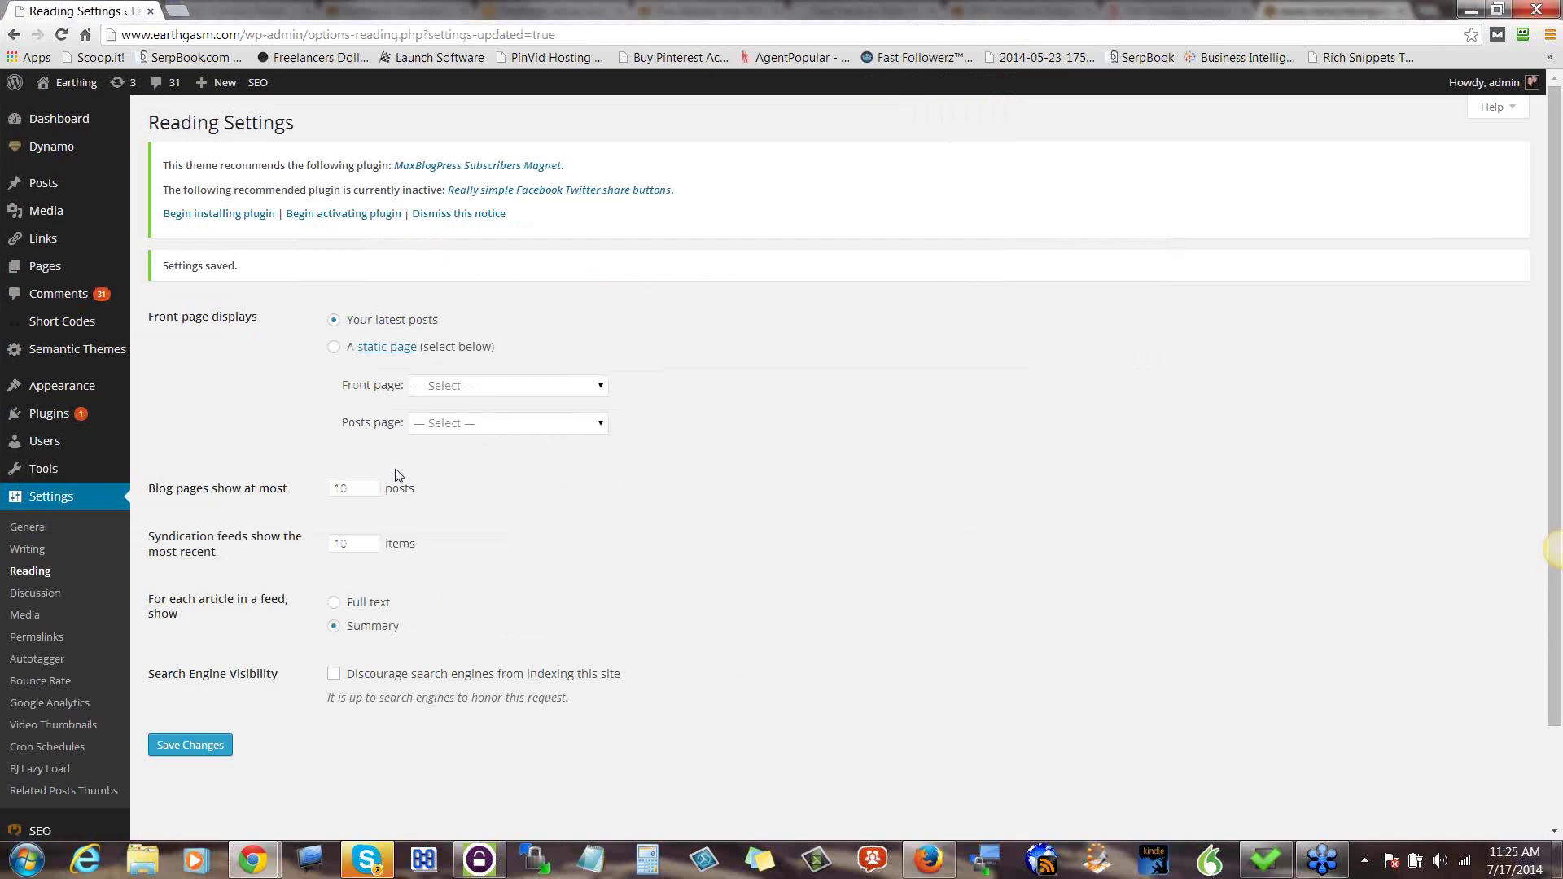
left_click(1088, 104)
left_click_drag(672, 9, 825, 828)
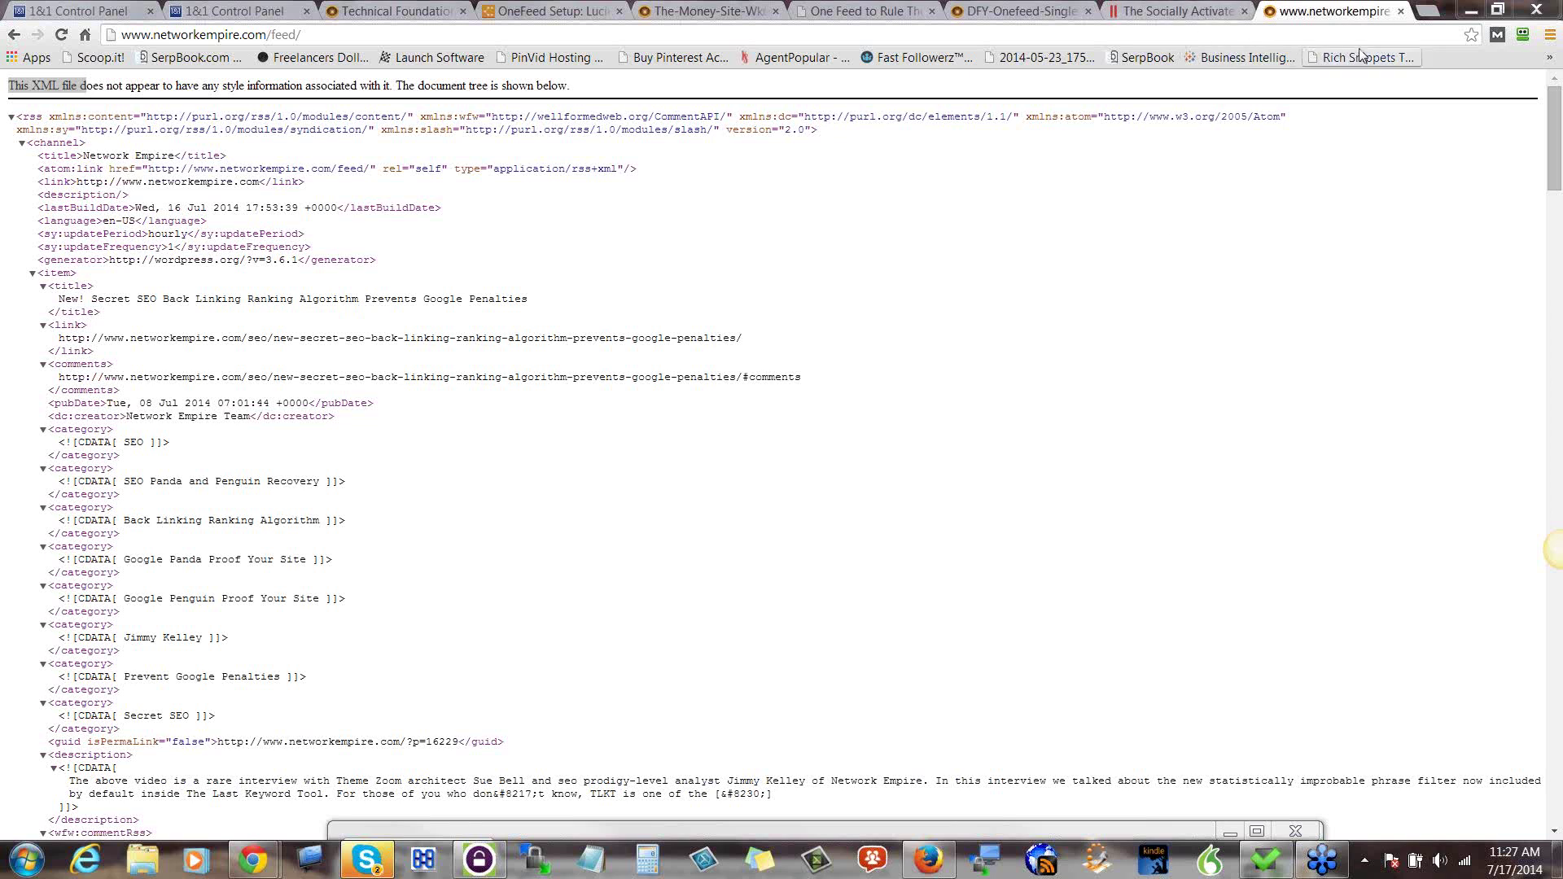
- Open gplusrssmaker.com in a new tab and skim the Google Plus RSS Feed Maker page
left_click(1429, 11)
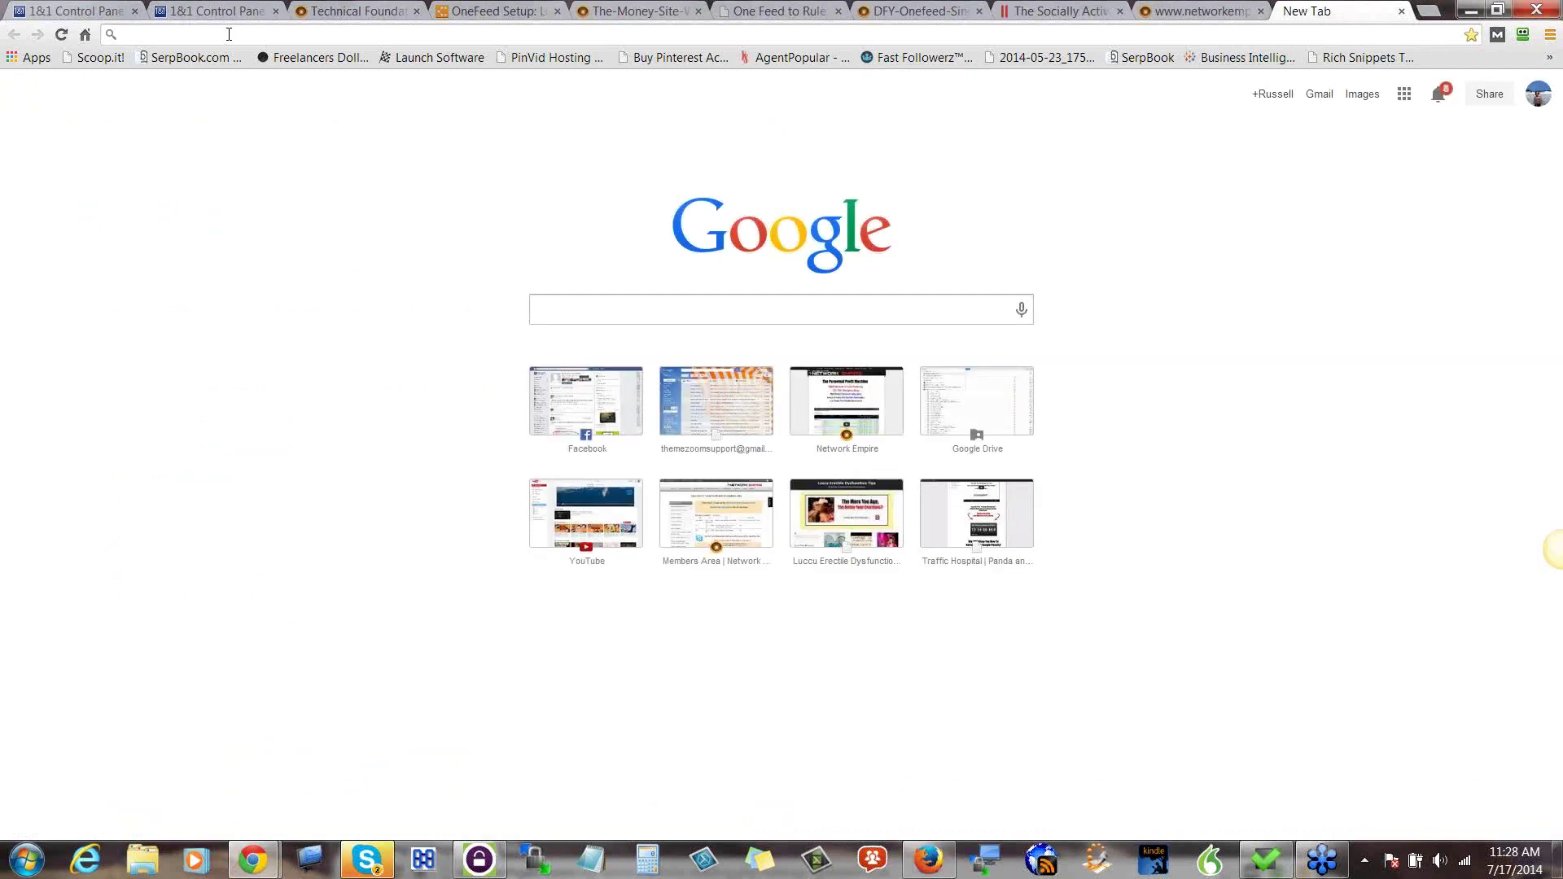
type("gplusrssmaker.com")
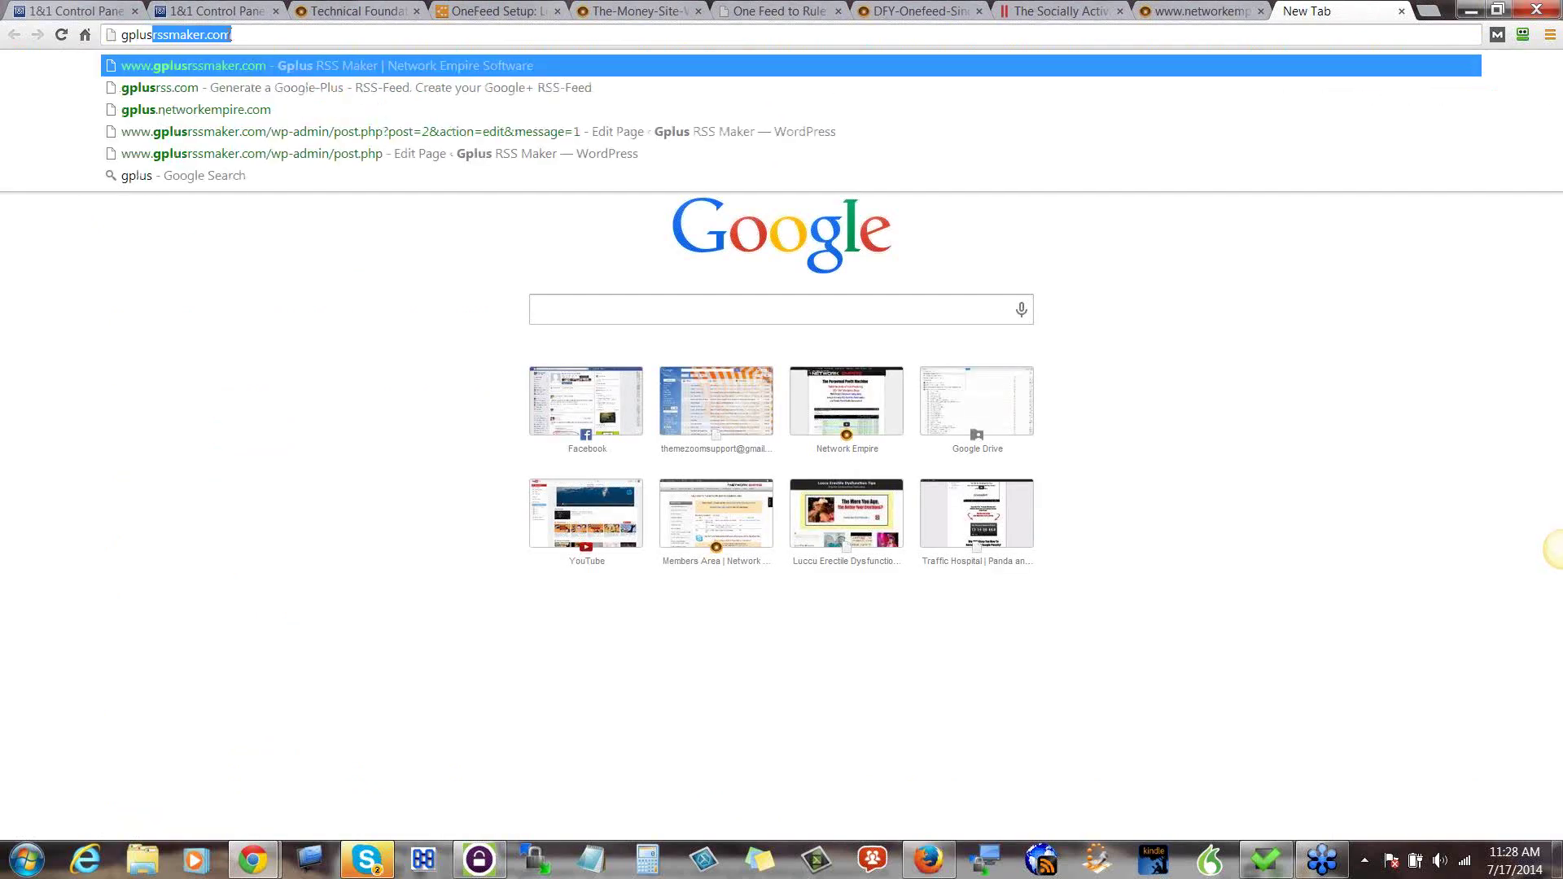
key("Return")
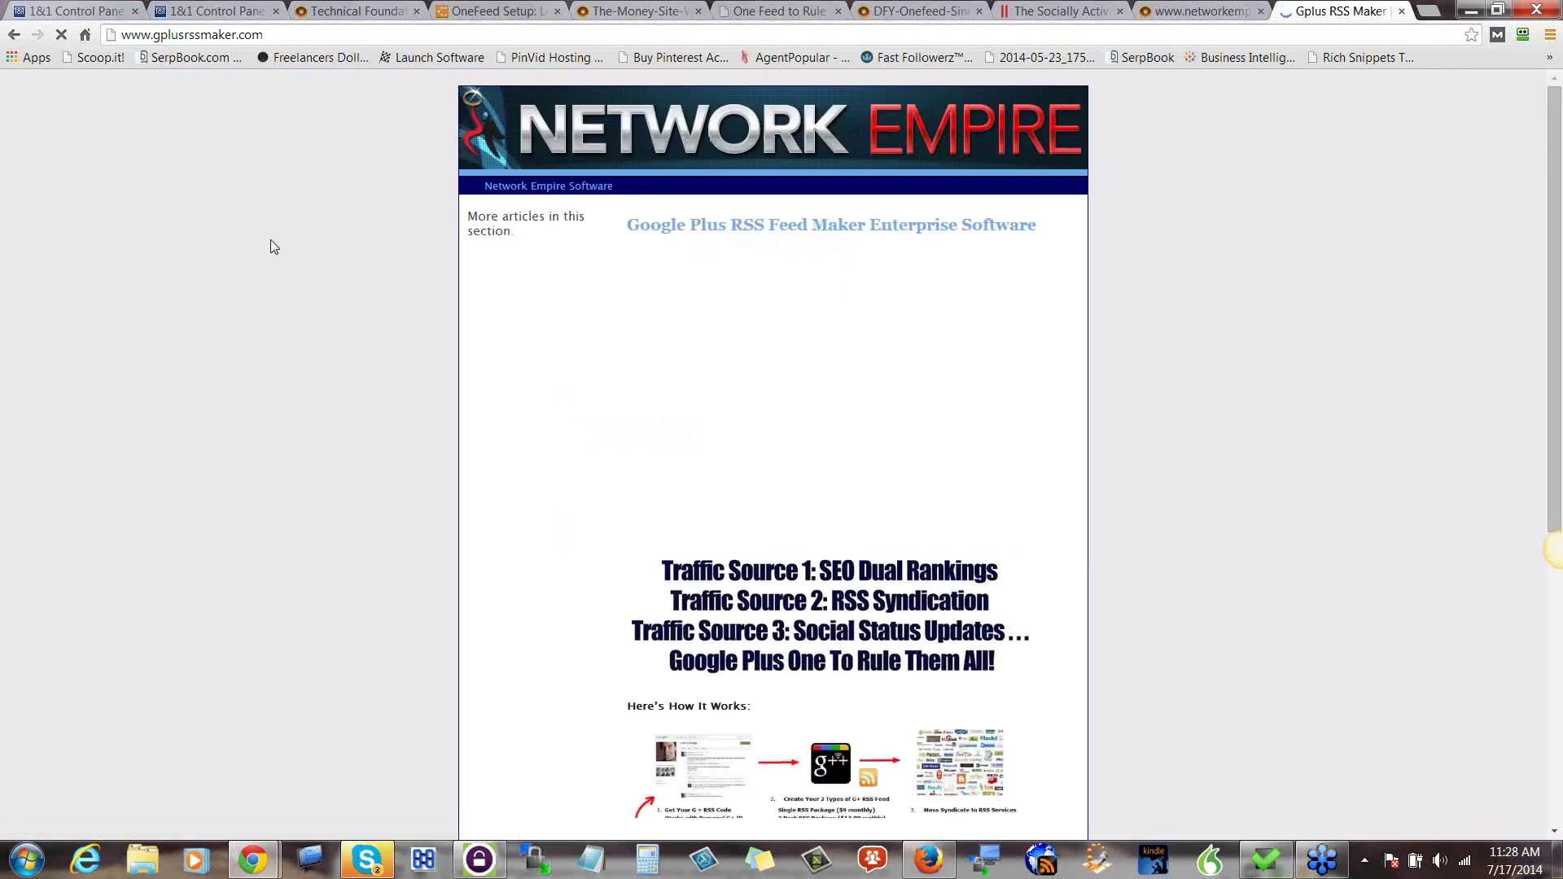
scroll(271, 386, "down", 2)
scroll(267, 378, "down", 3)
scroll(267, 379, "up", 5)
left_click_drag(262, 34, 112, 36)
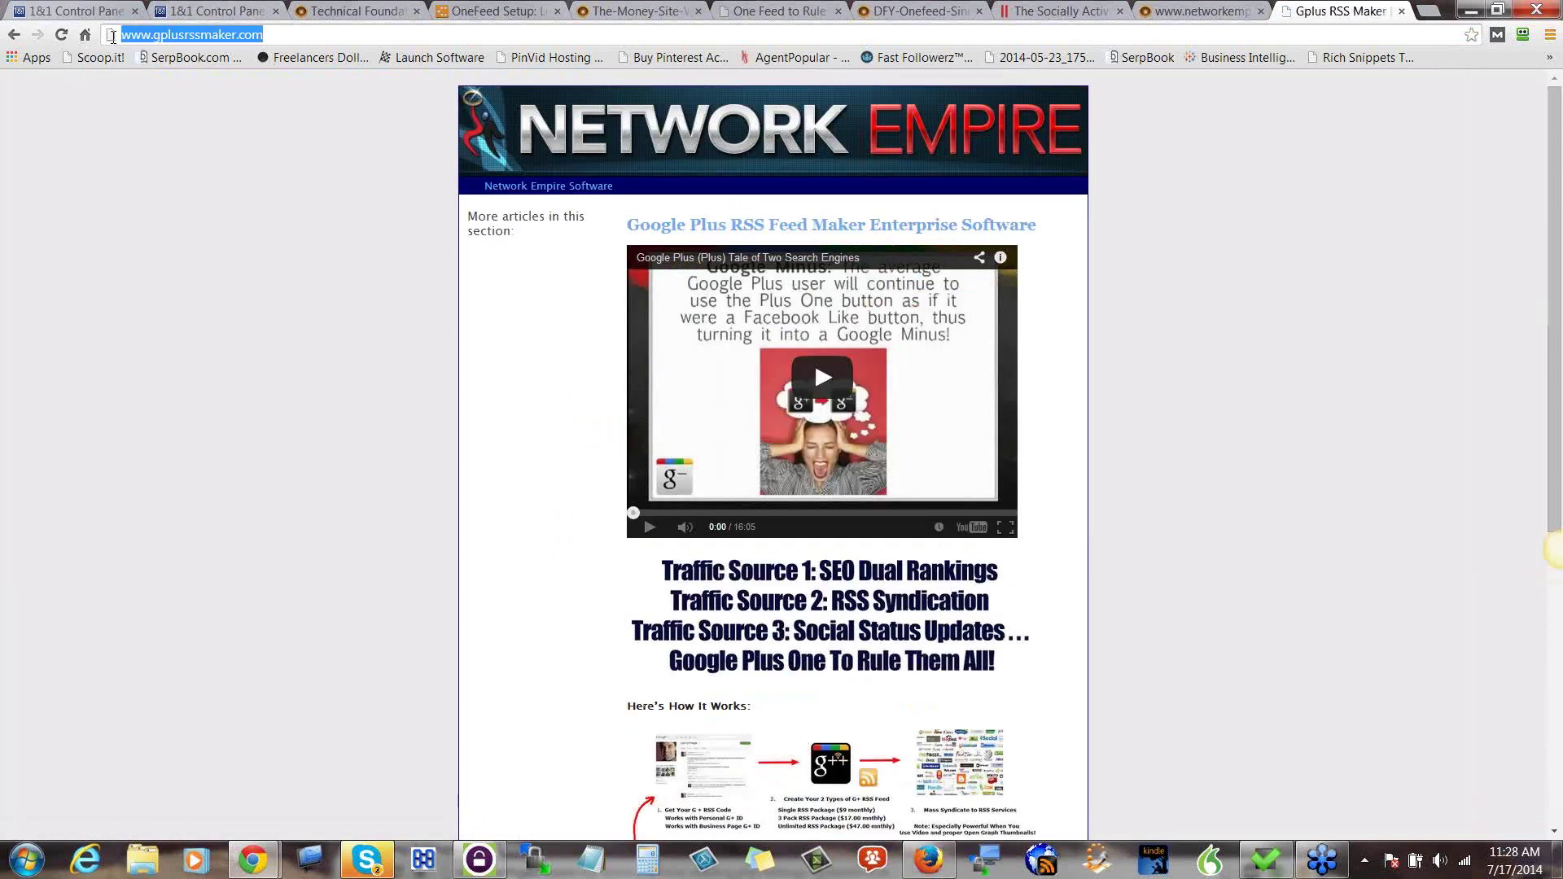
type("gplusplus")
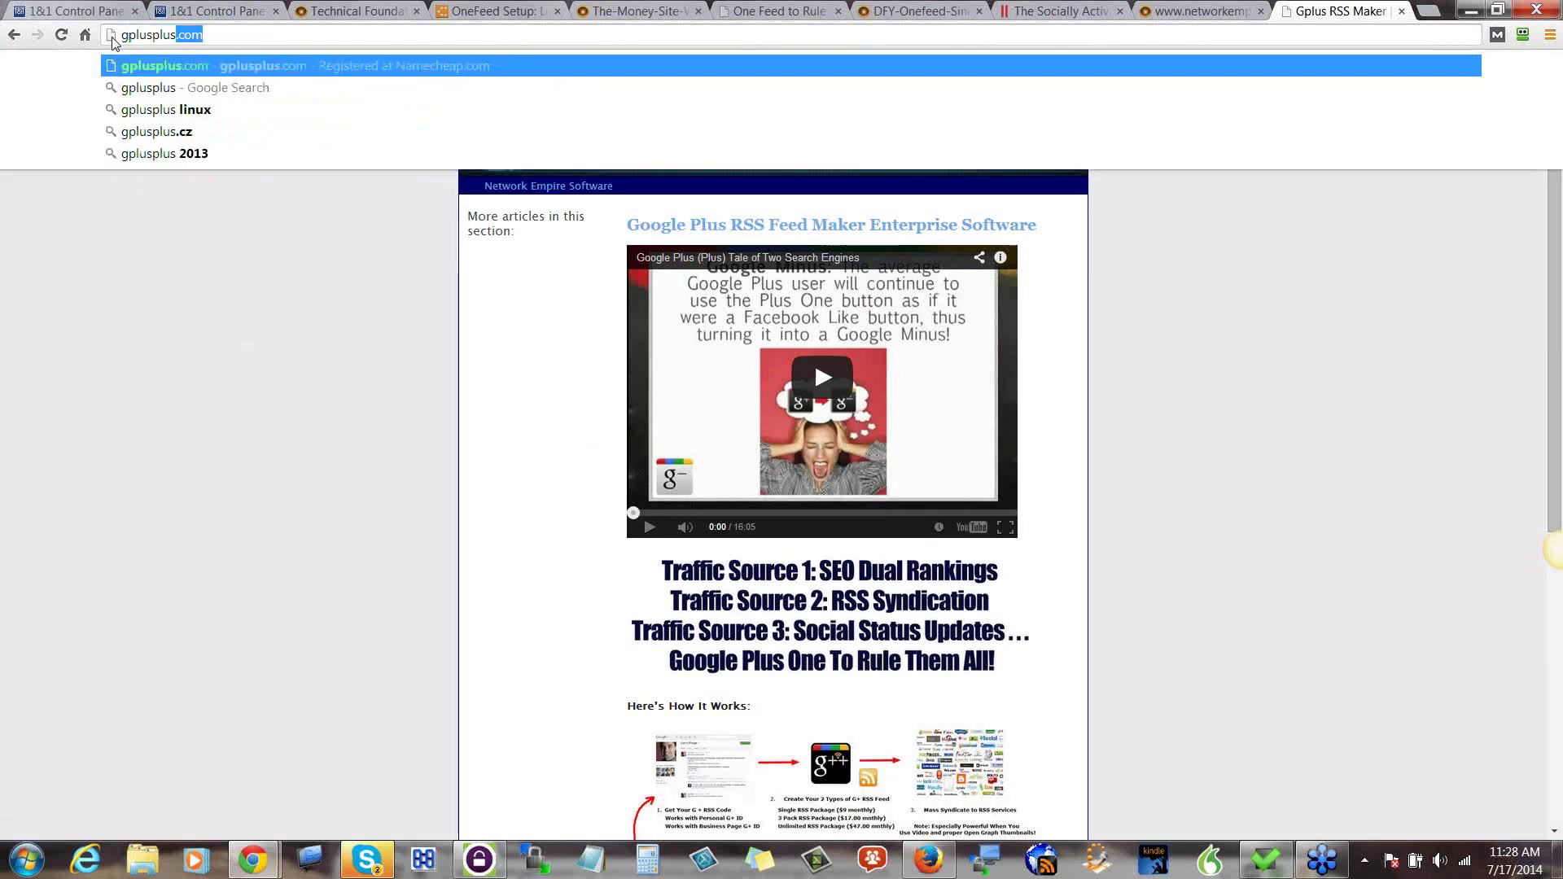
type(".net")
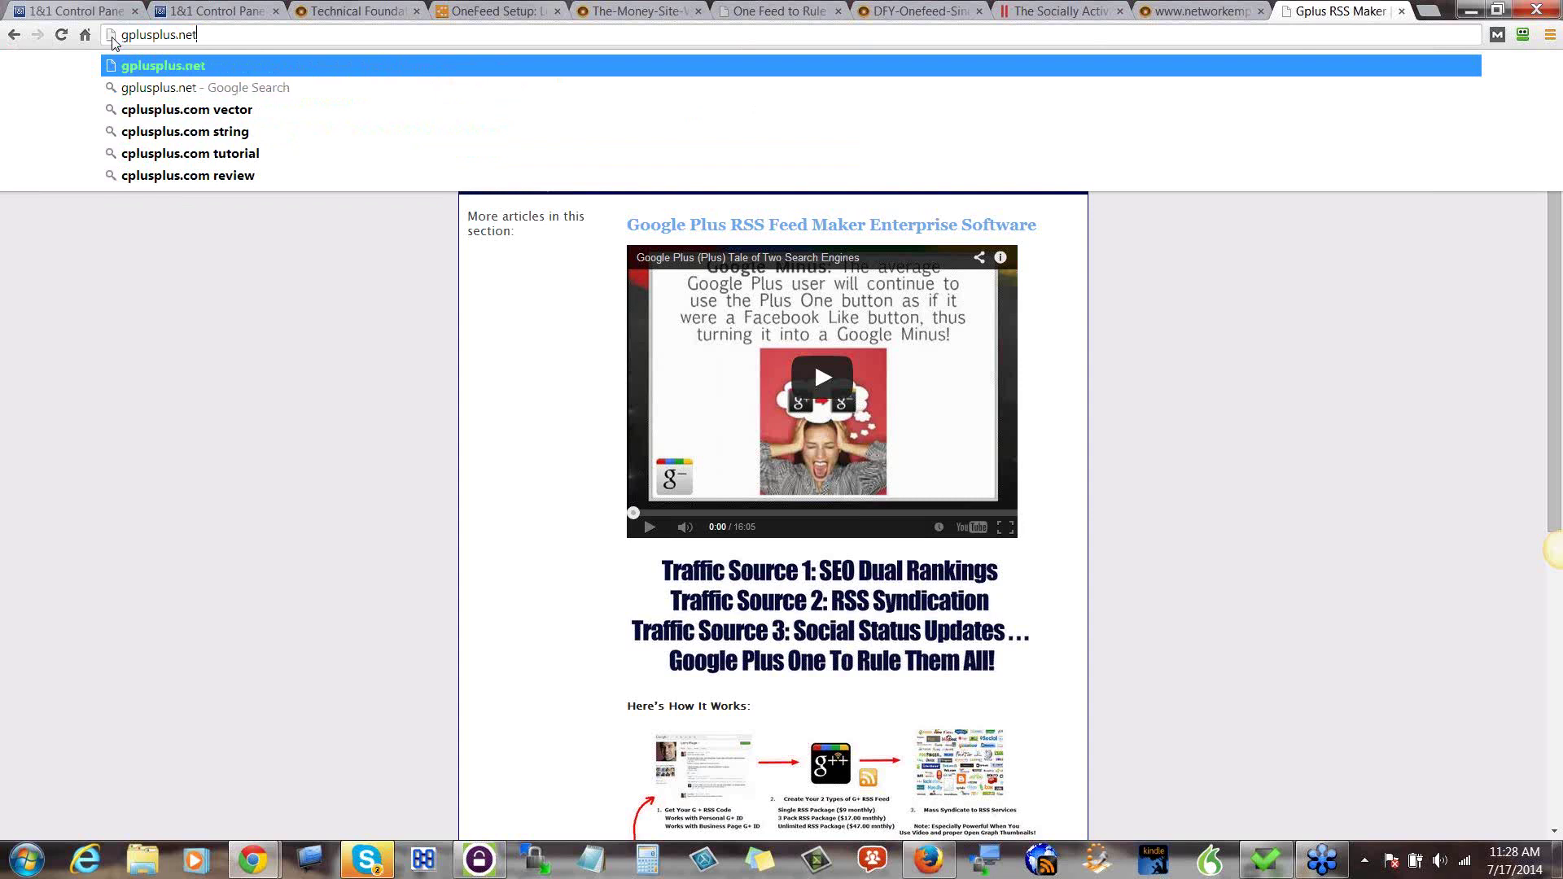
key("BackSpace")
key("BackSpace")
key("BackSpace")
key("ctrl+a")
key("BackSpace")
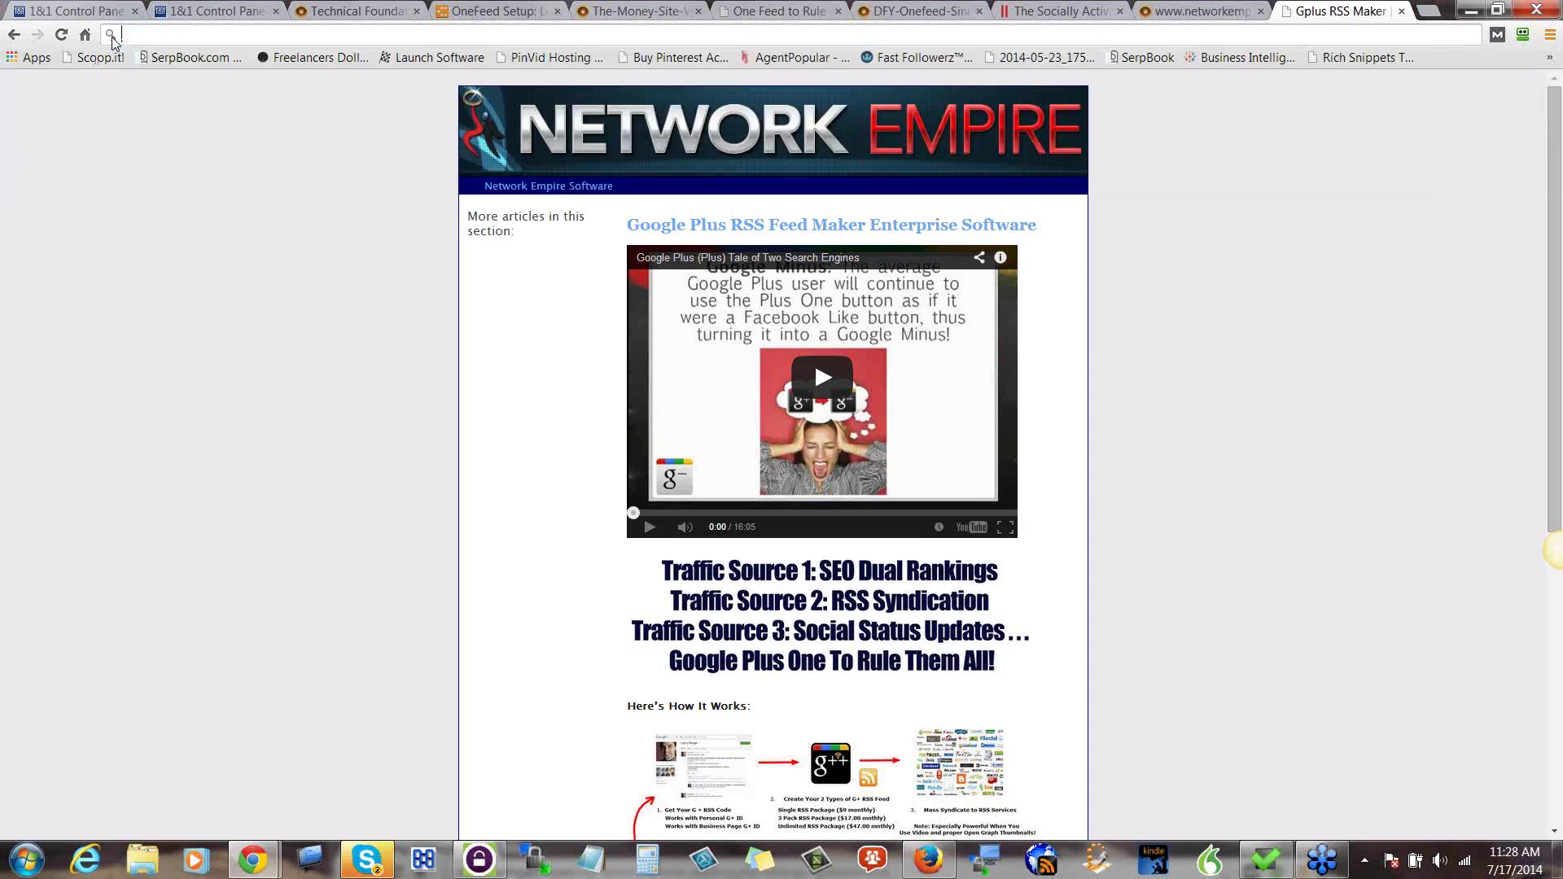
- Go to the networkempire.com members area and launch G++ RSS from the Member's Software page
type("networkempire.com")
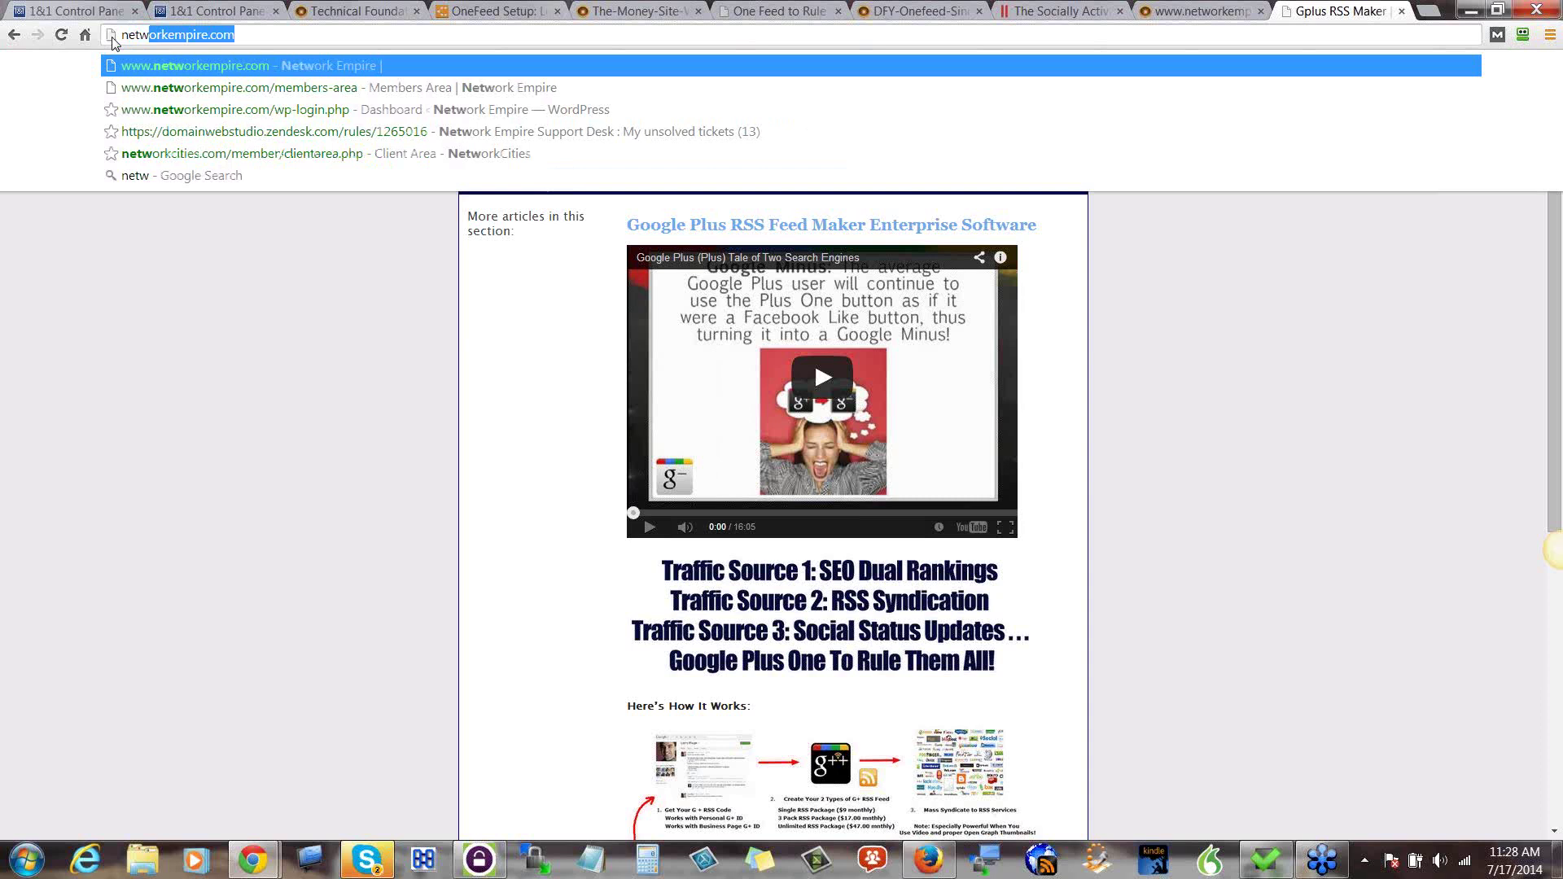
left_click(147, 90)
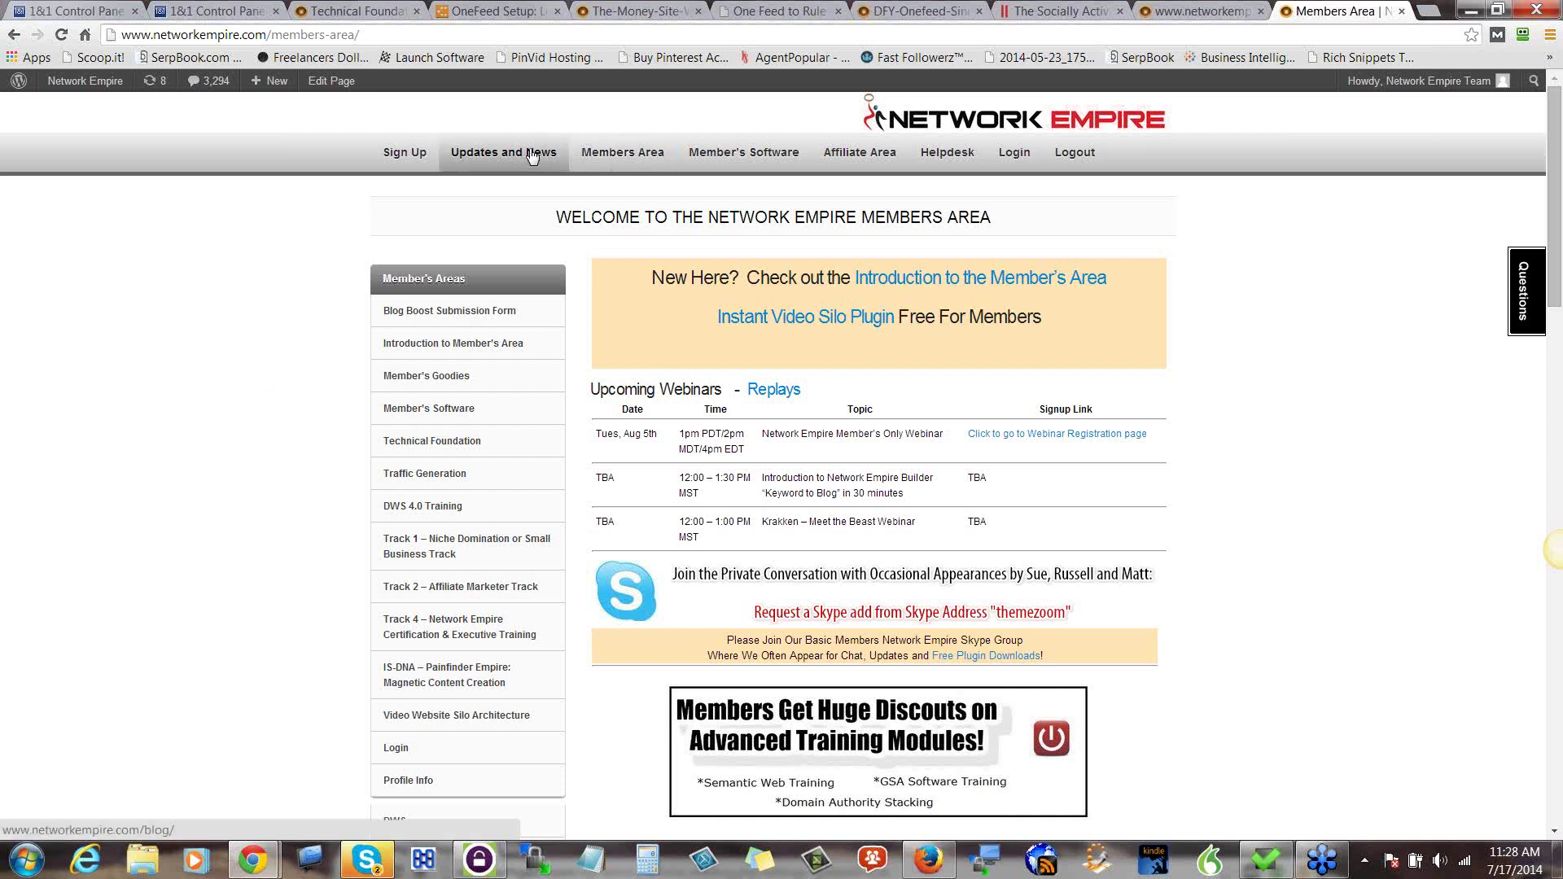
left_click(752, 168)
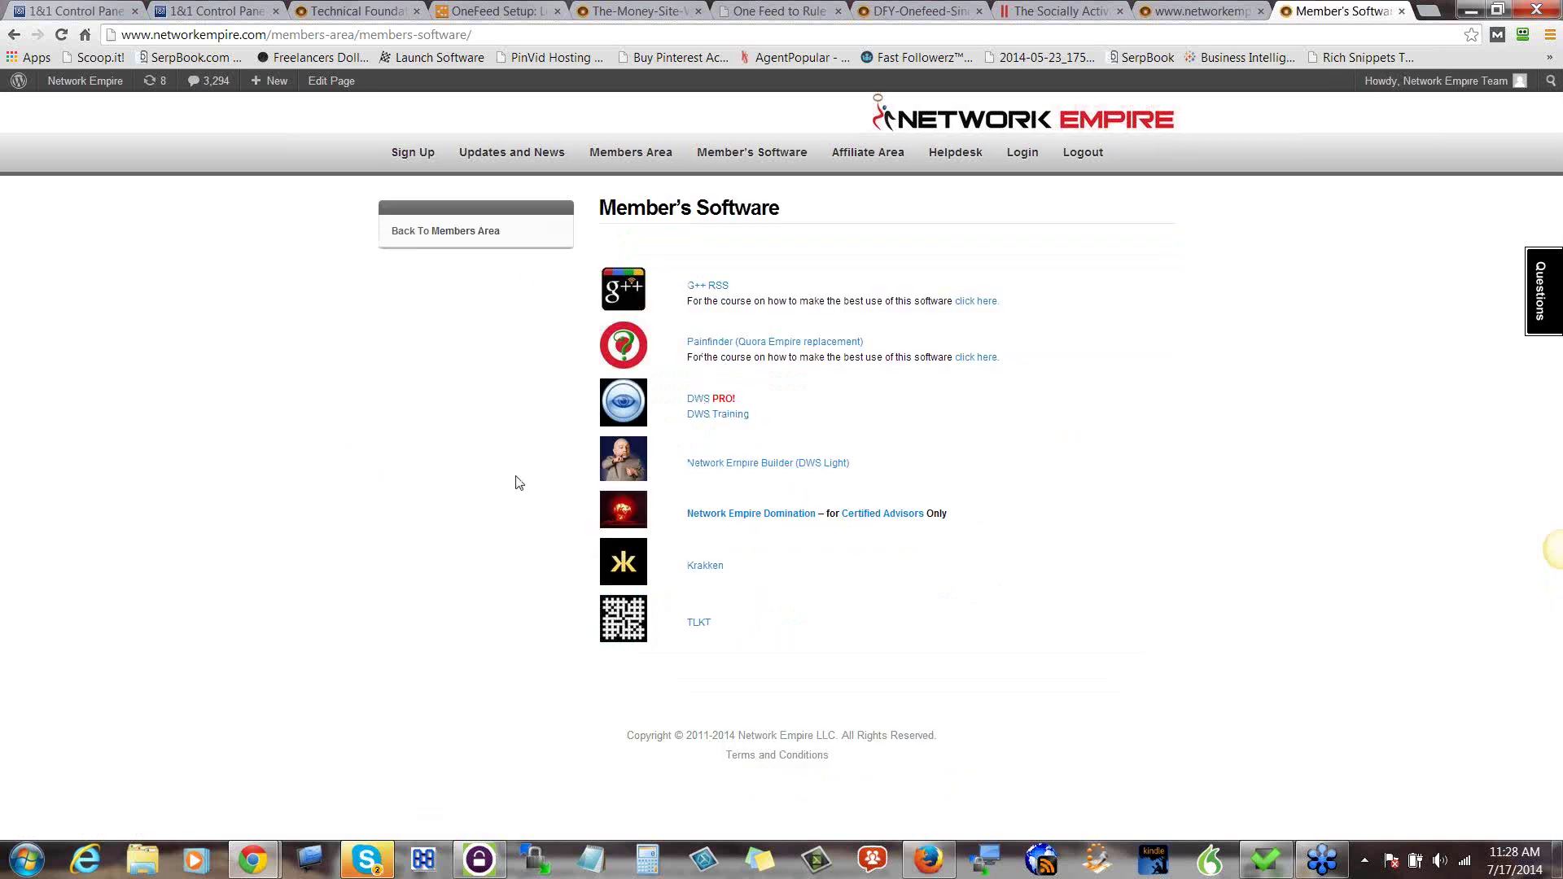
left_click(693, 286)
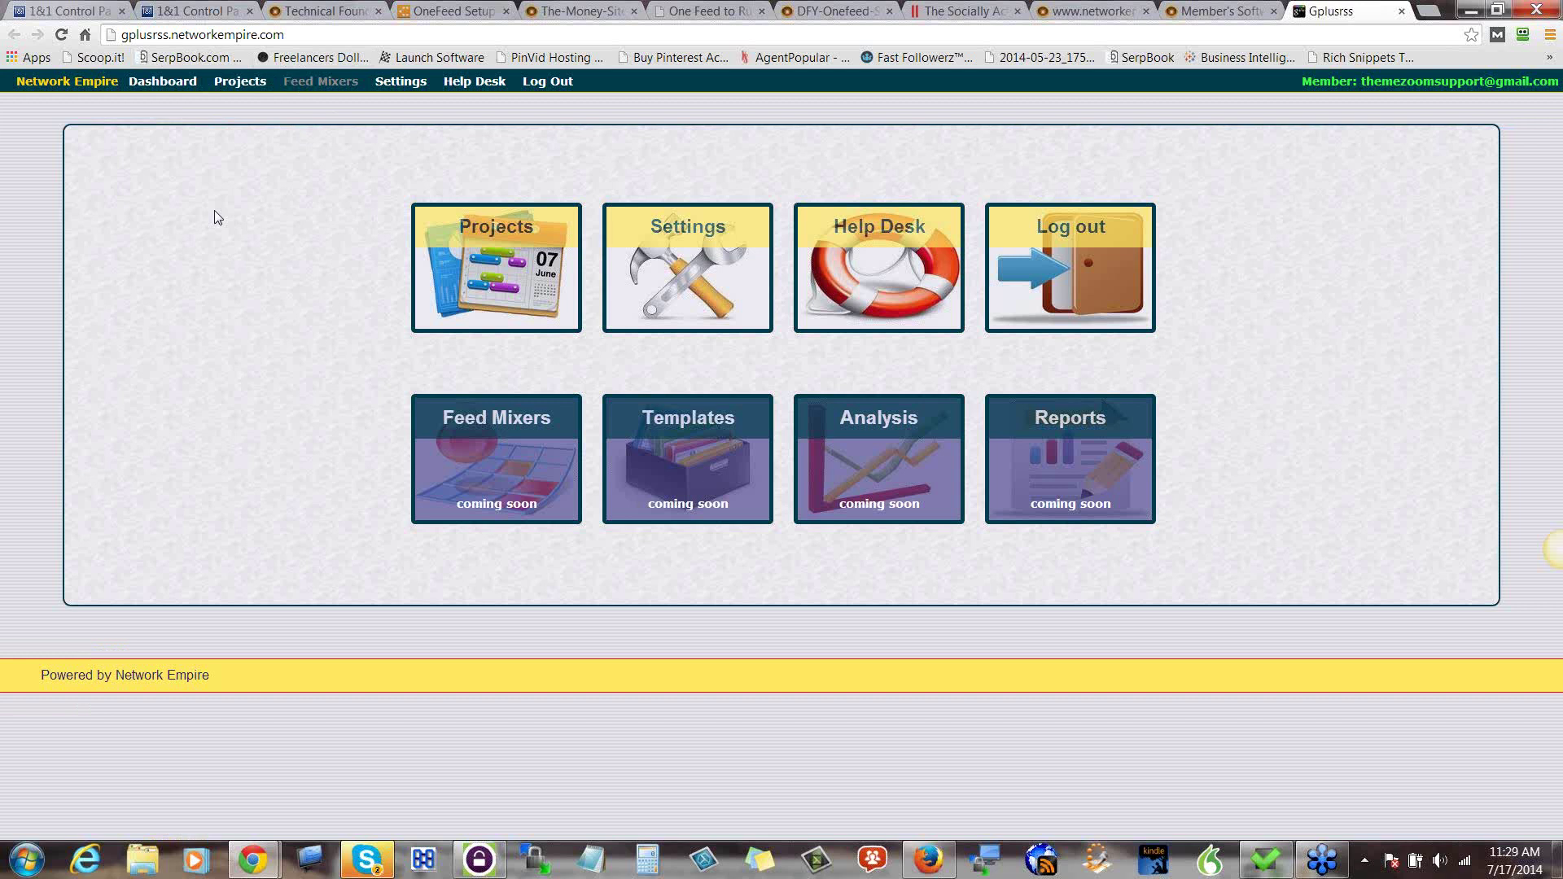
- Look back at the Member's Software page, and return to the Gplusrss dashboard
left_click(1218, 11)
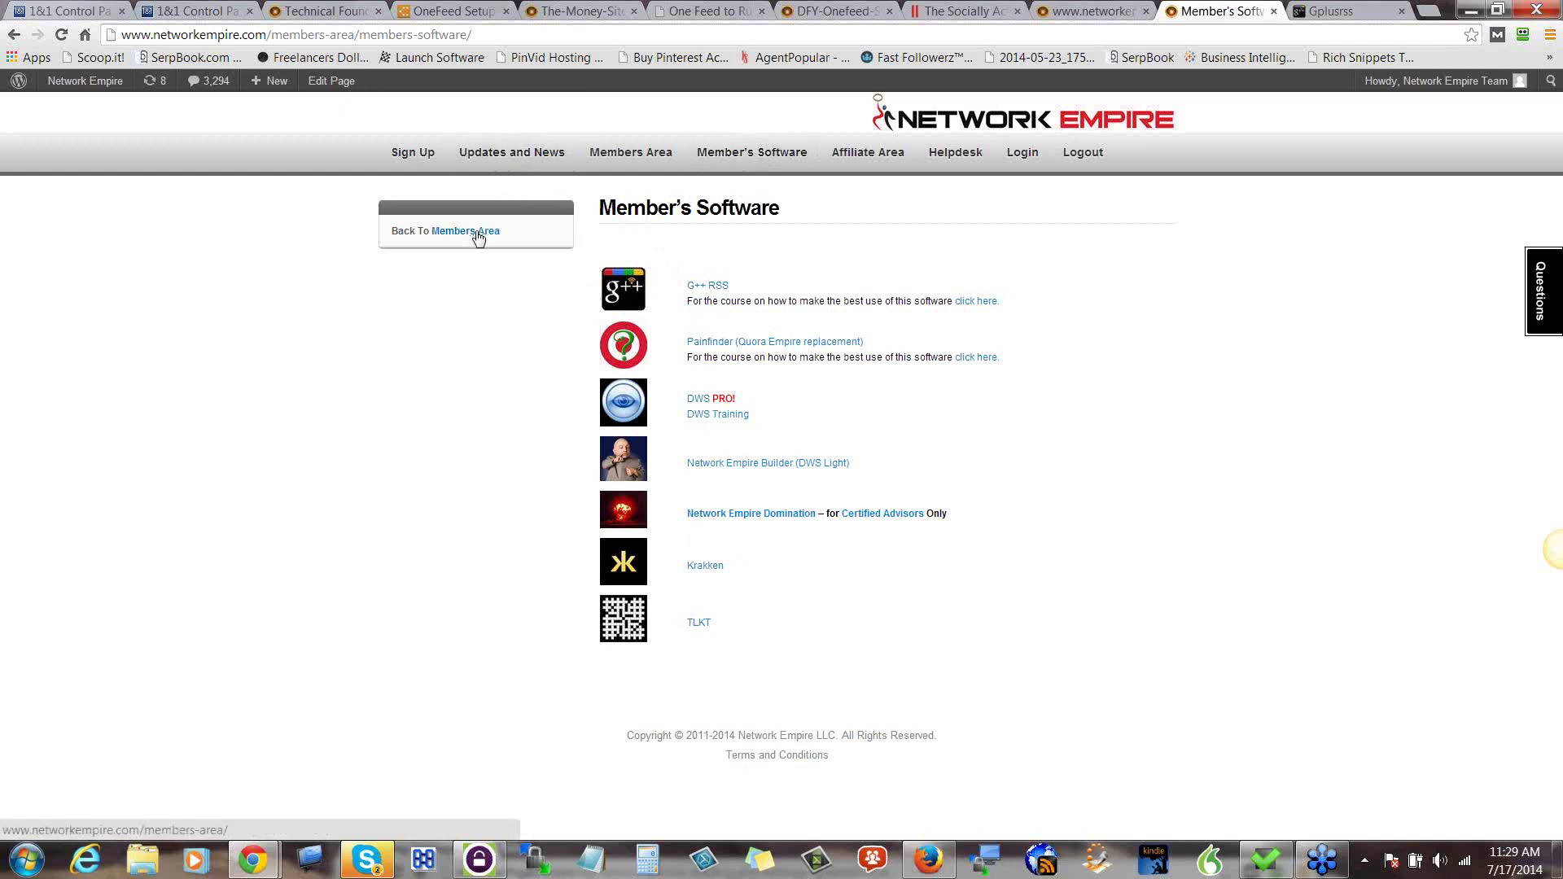
left_click(1347, 11)
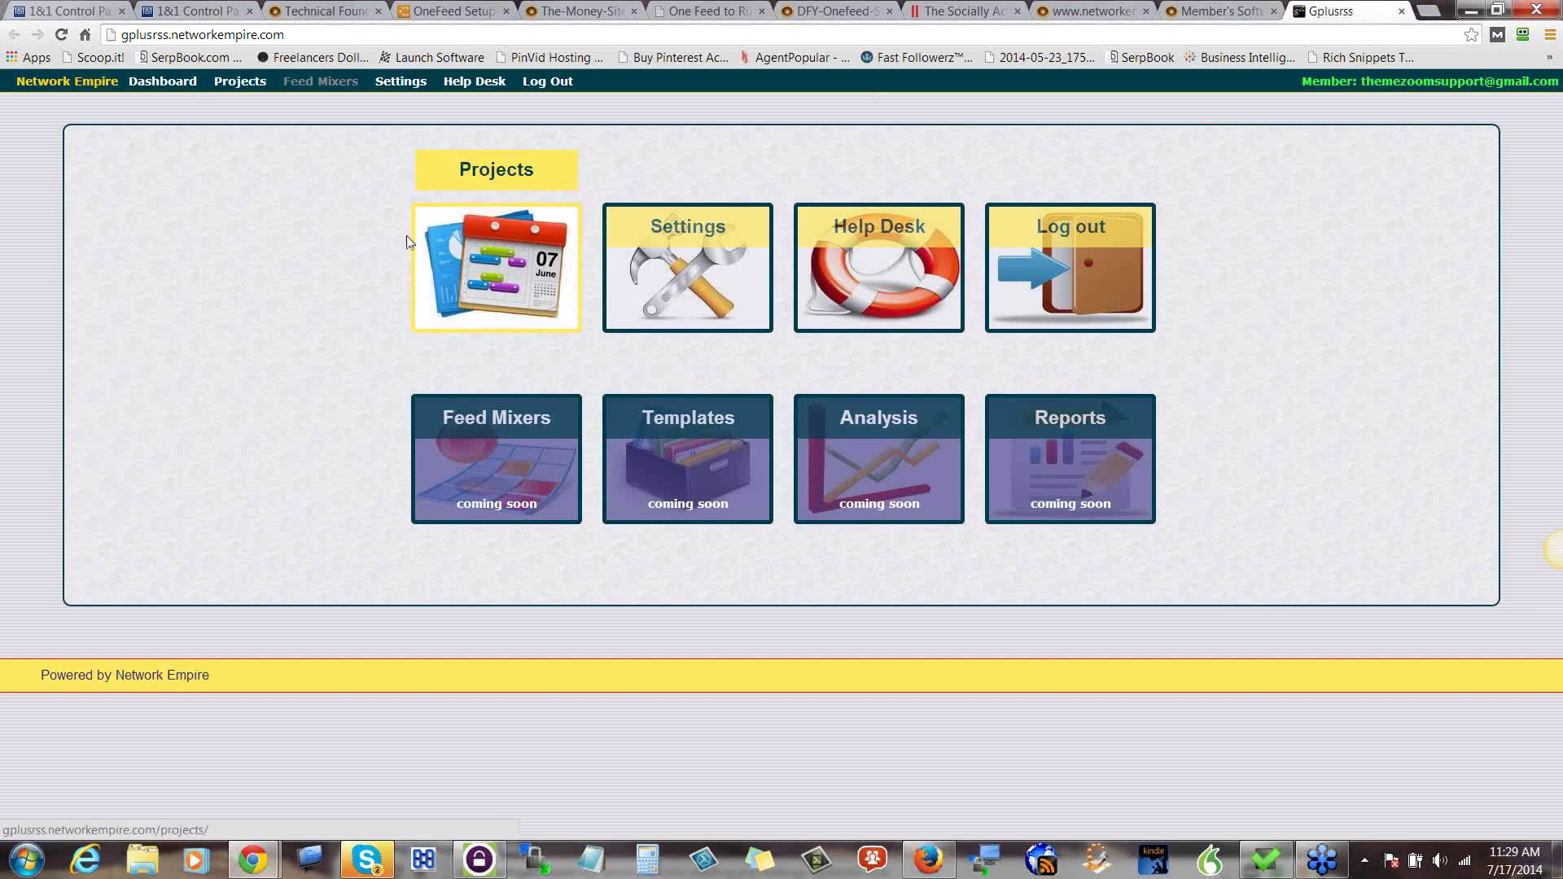
left_click(158, 85)
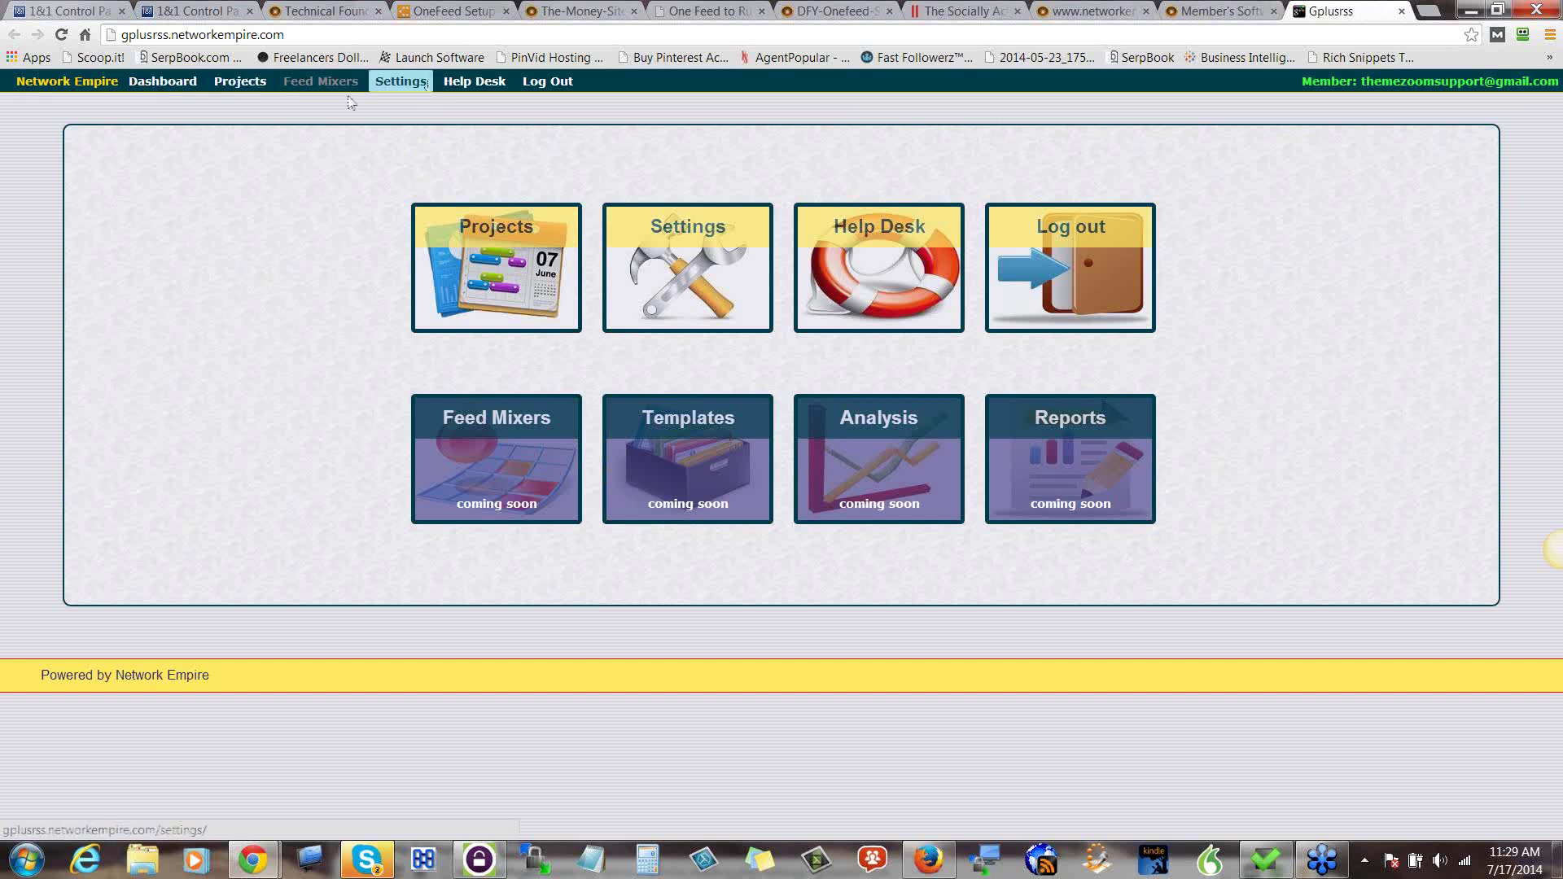
- Open the project list, start a new project, and look over its name and author fields and category choices
left_click(259, 82)
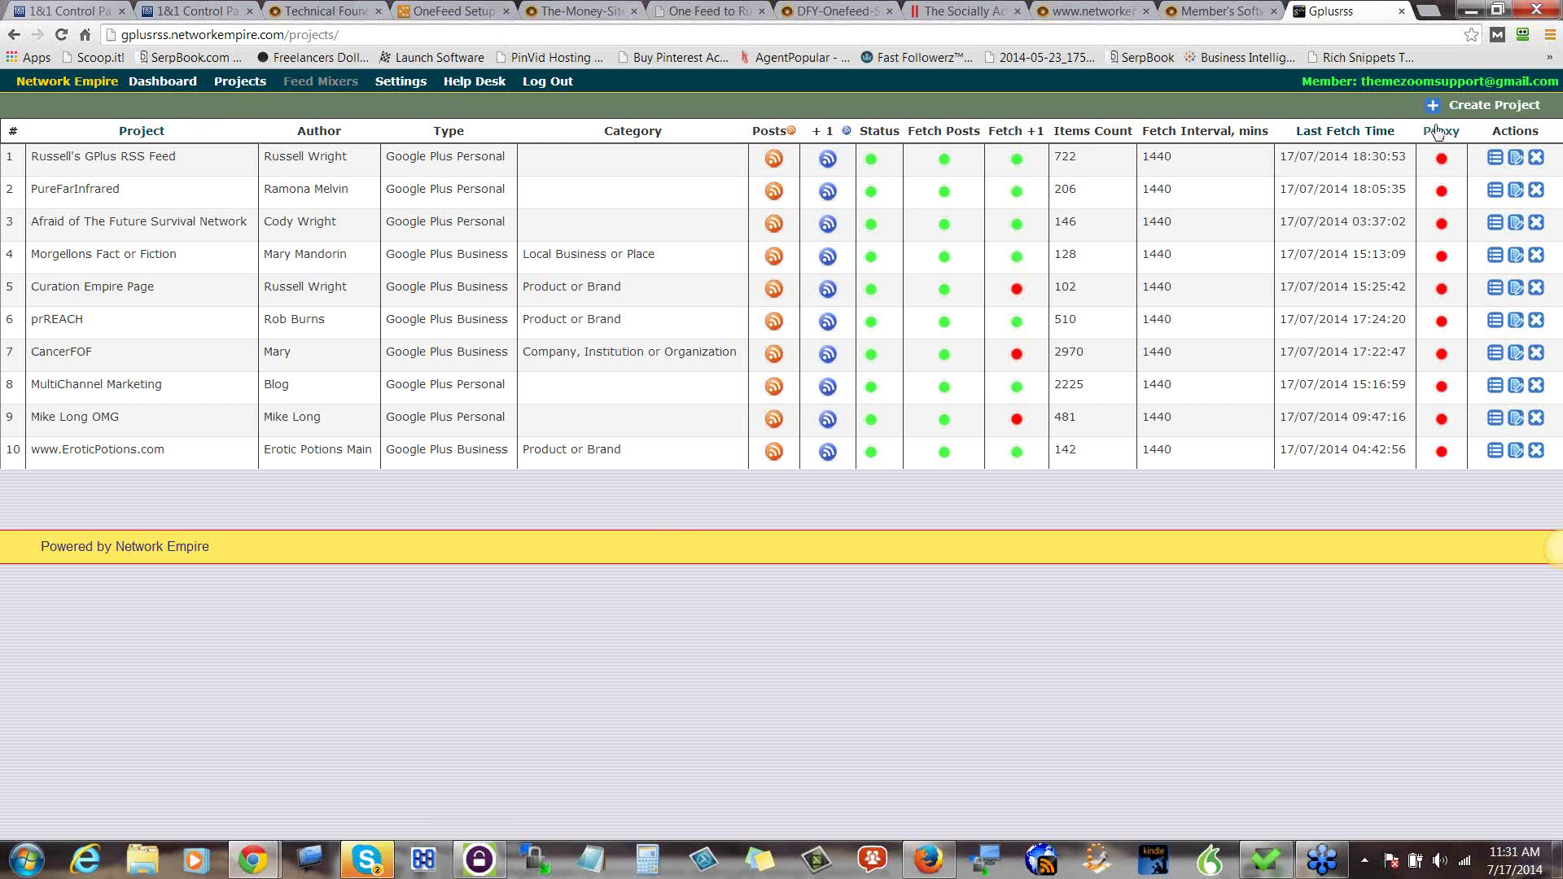
left_click(1465, 105)
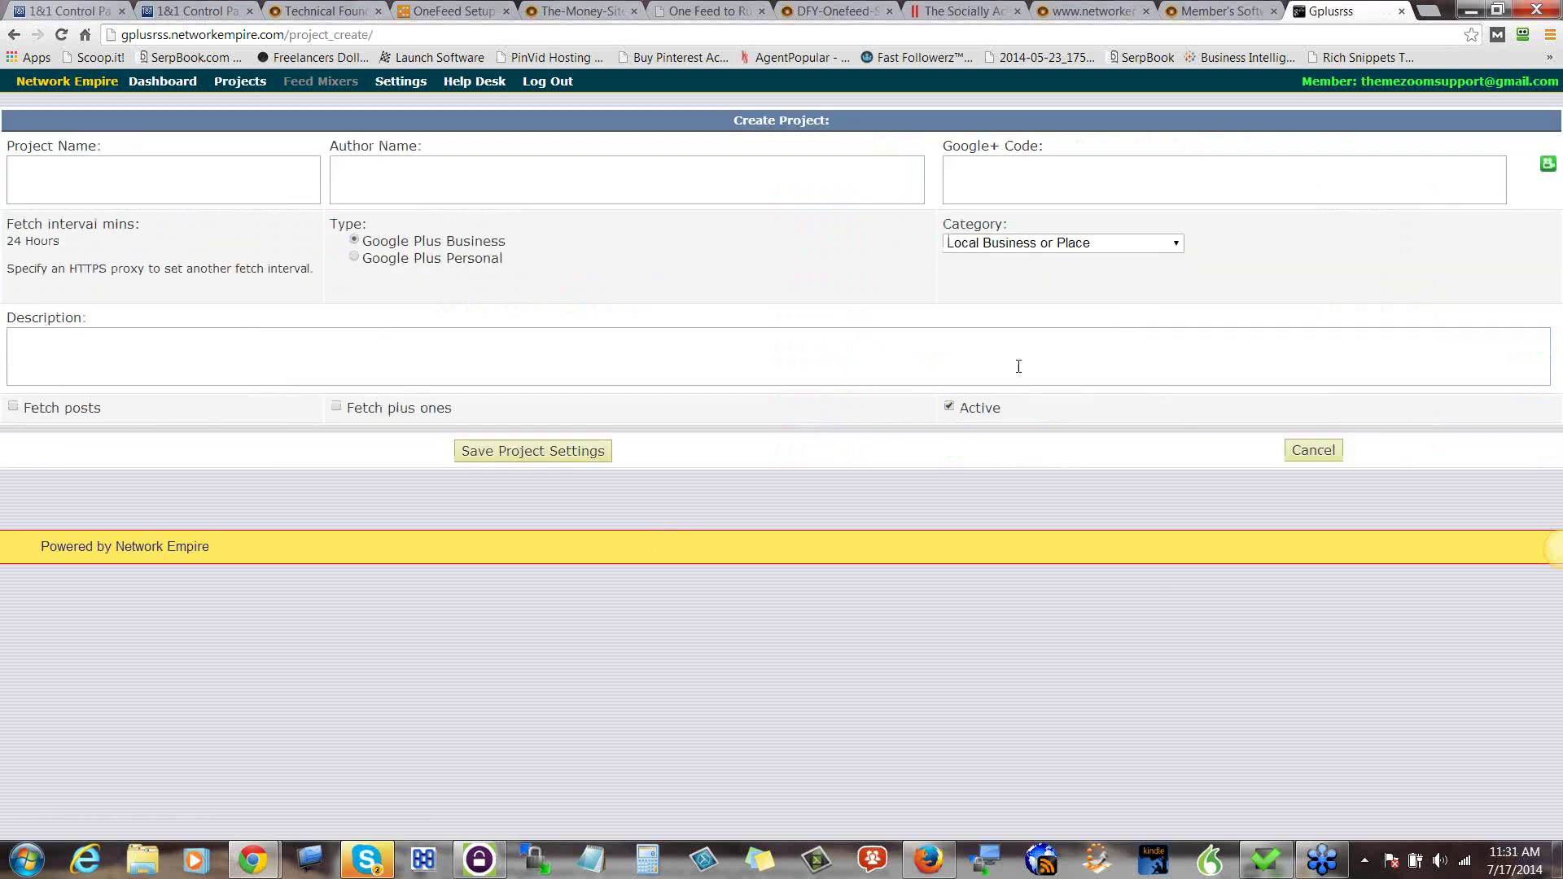
left_click(102, 163)
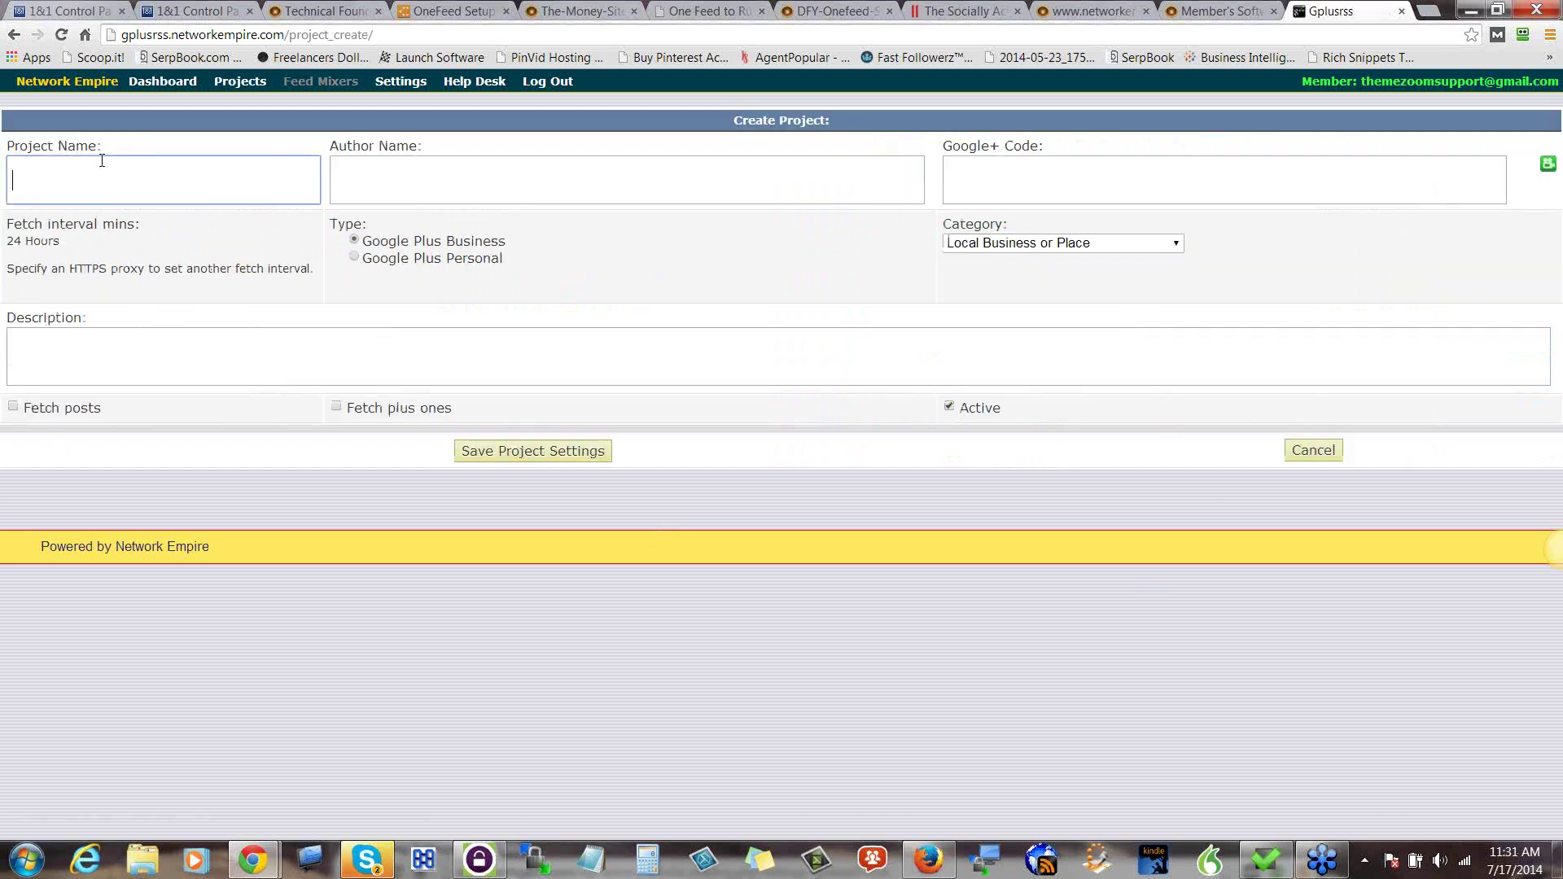
left_click(377, 196)
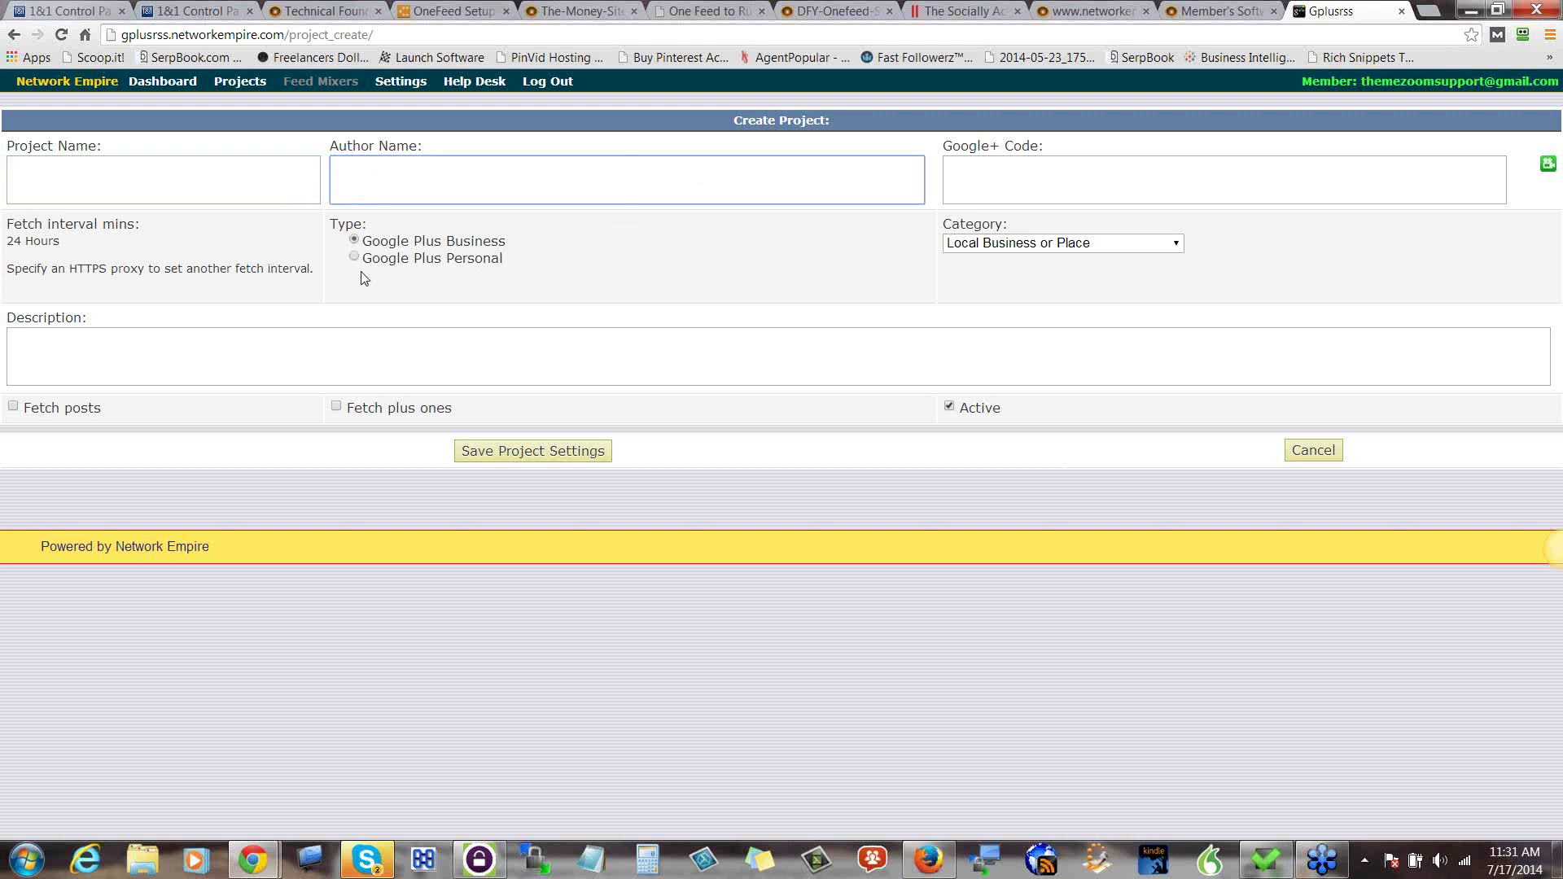
left_click(1165, 244)
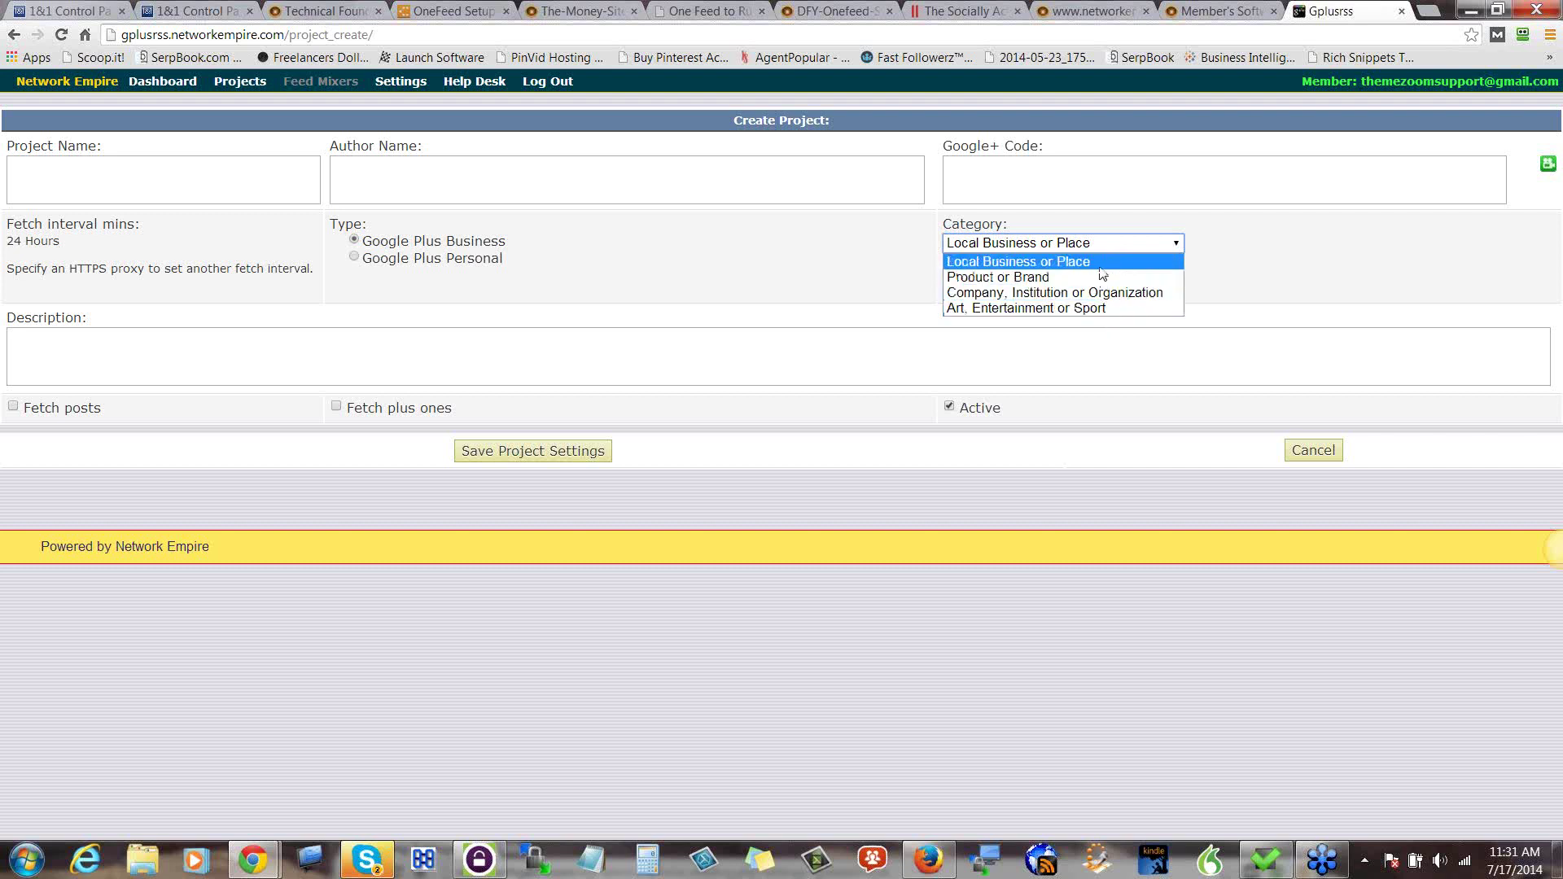
left_click(779, 290)
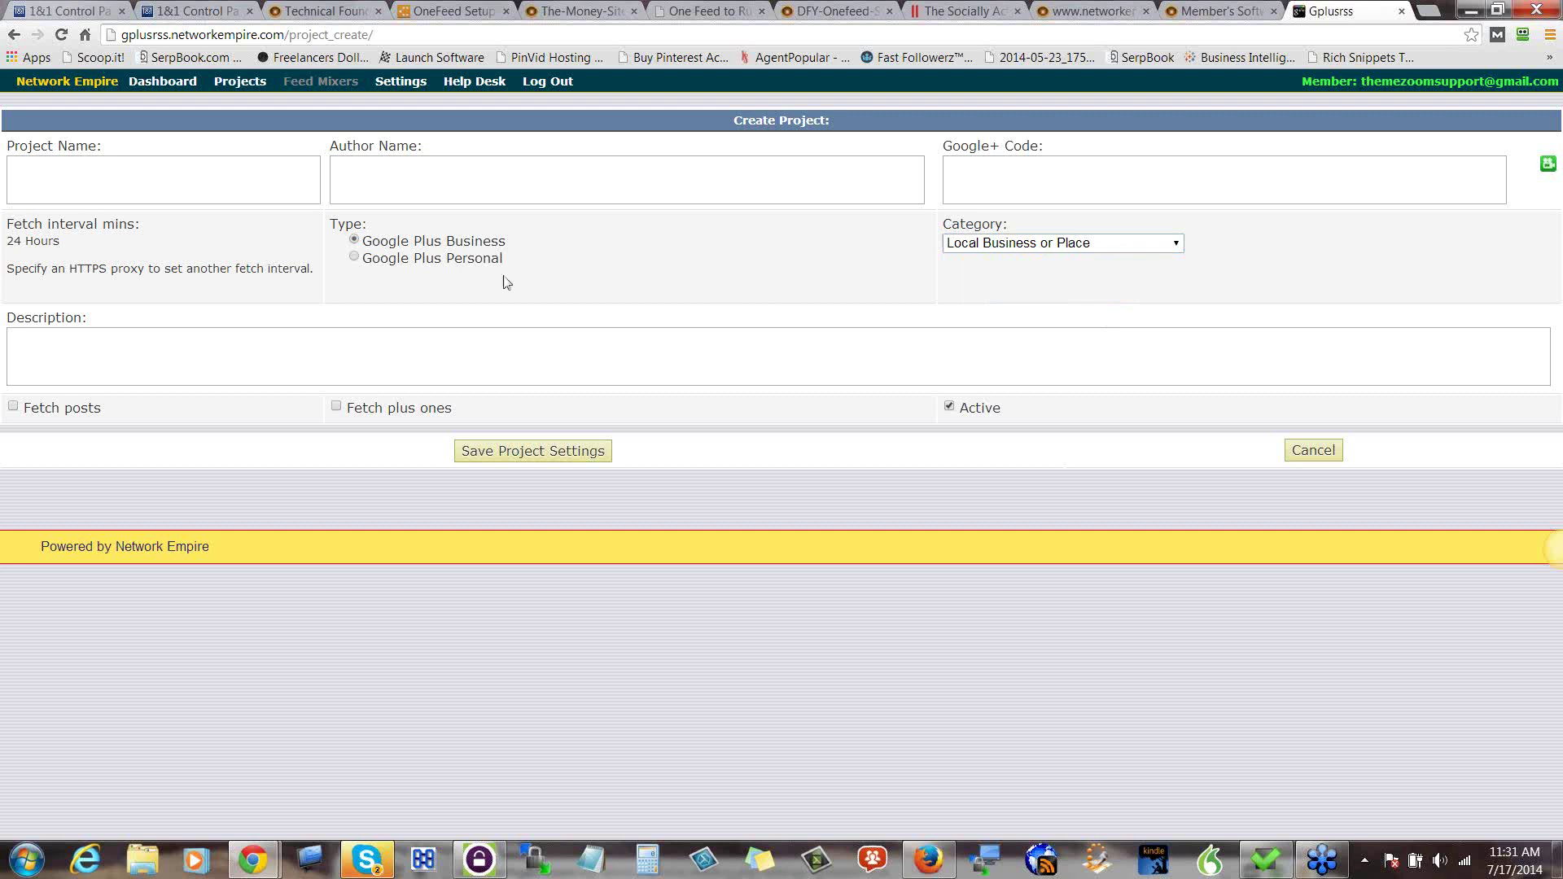
- Try the Google Plus Personal type and the Fetch plus ones option on the new project form
left_click(354, 259)
left_click(336, 407)
left_click(337, 406)
- Look back at the Network Empire feed and the One Feed To Rule Them All page, and bring up the you-everywhere.com diagram
left_click(1095, 11)
left_click(1208, 9)
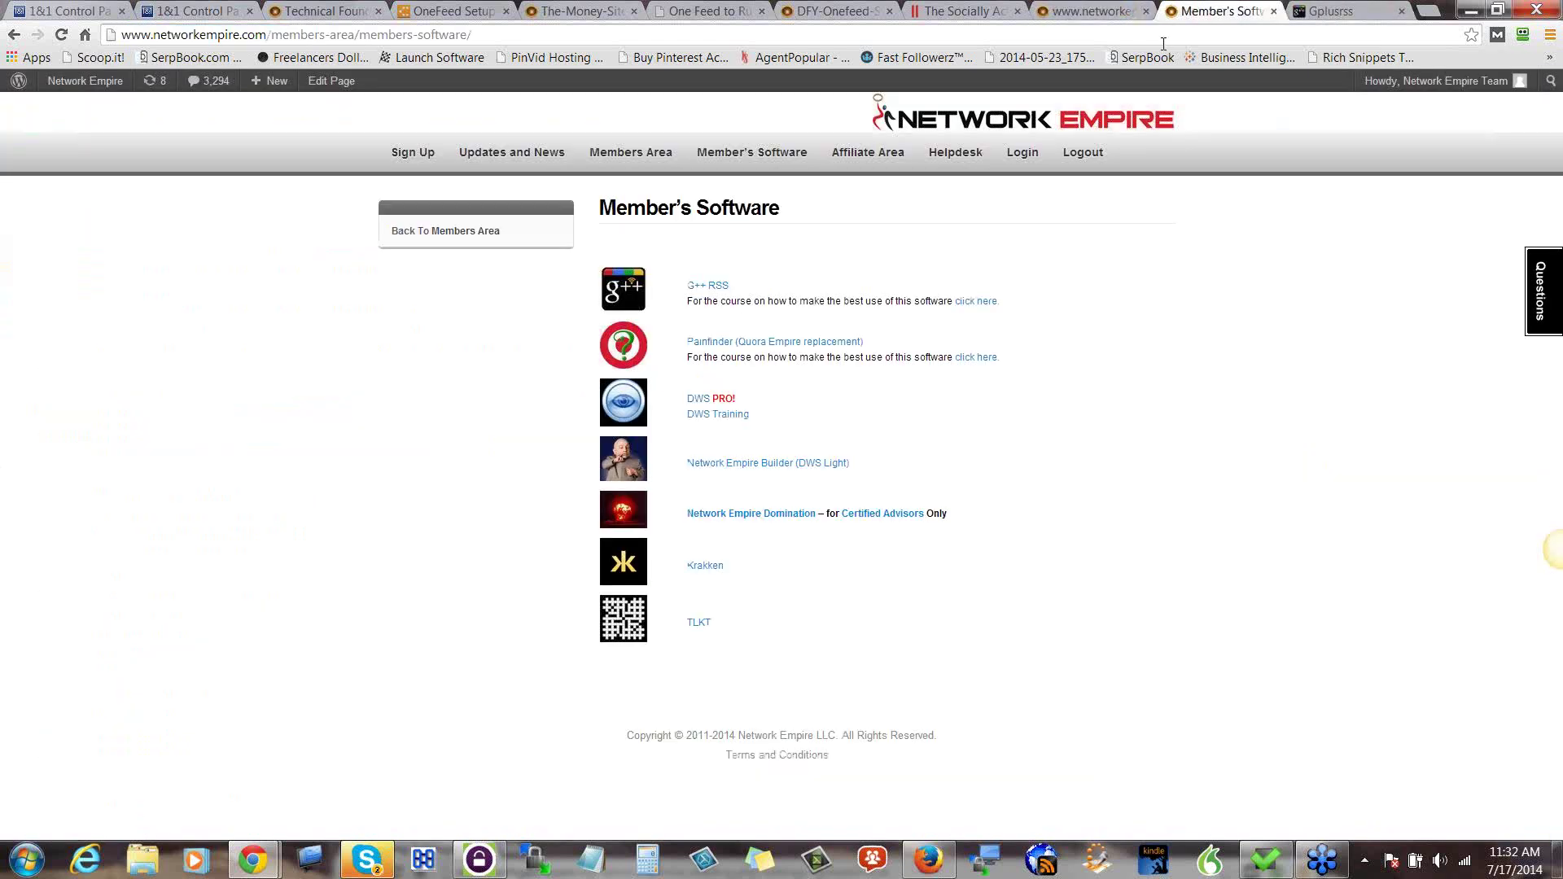
left_click(1091, 10)
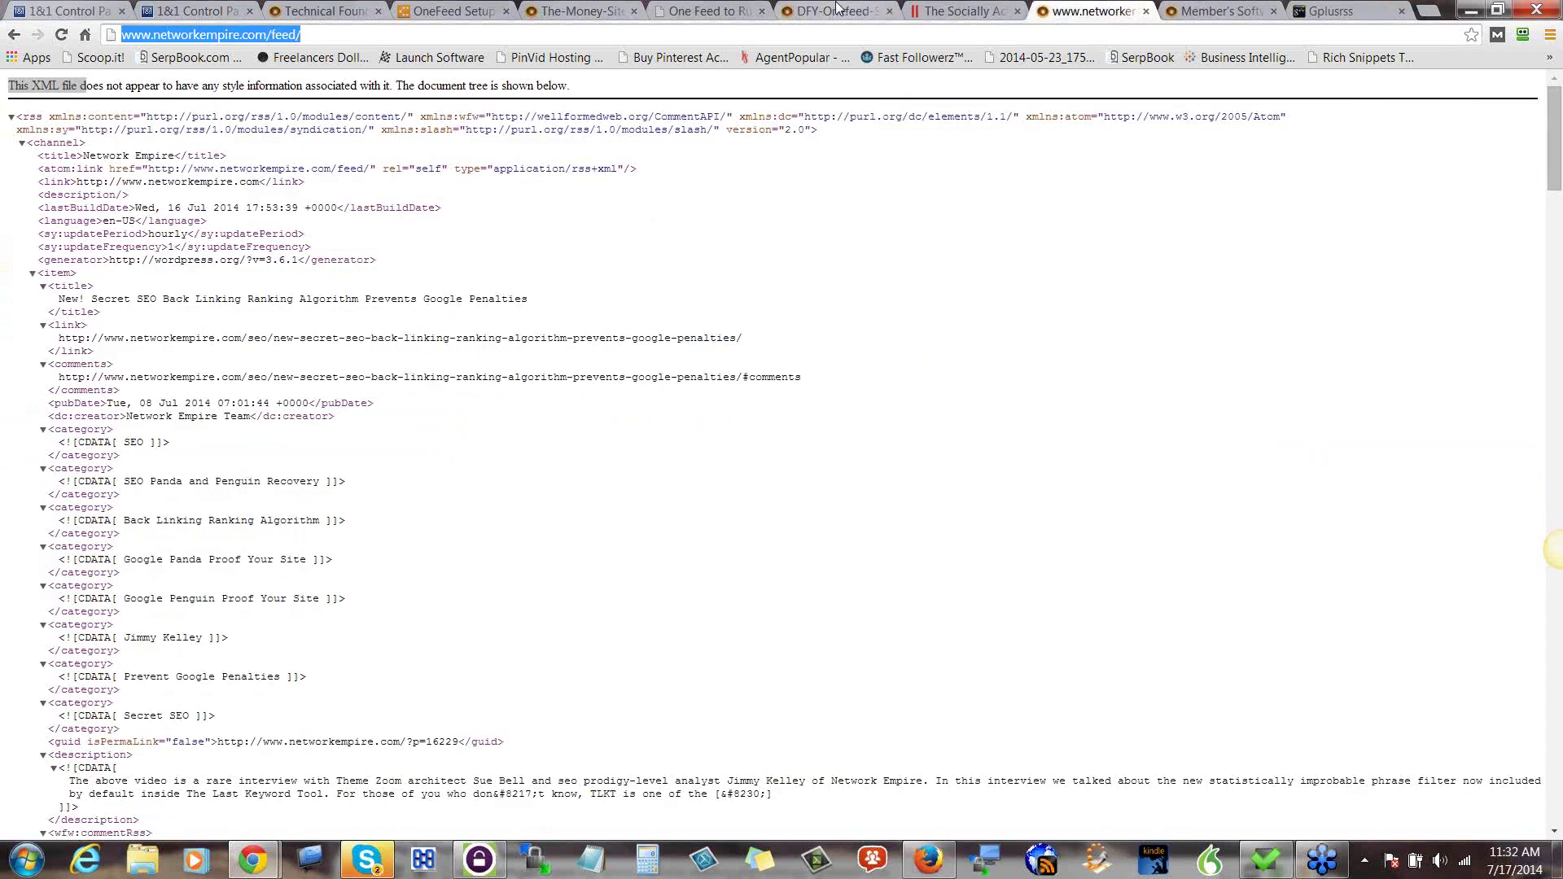
left_click(847, 8)
key("ctrl+shift+Tab")
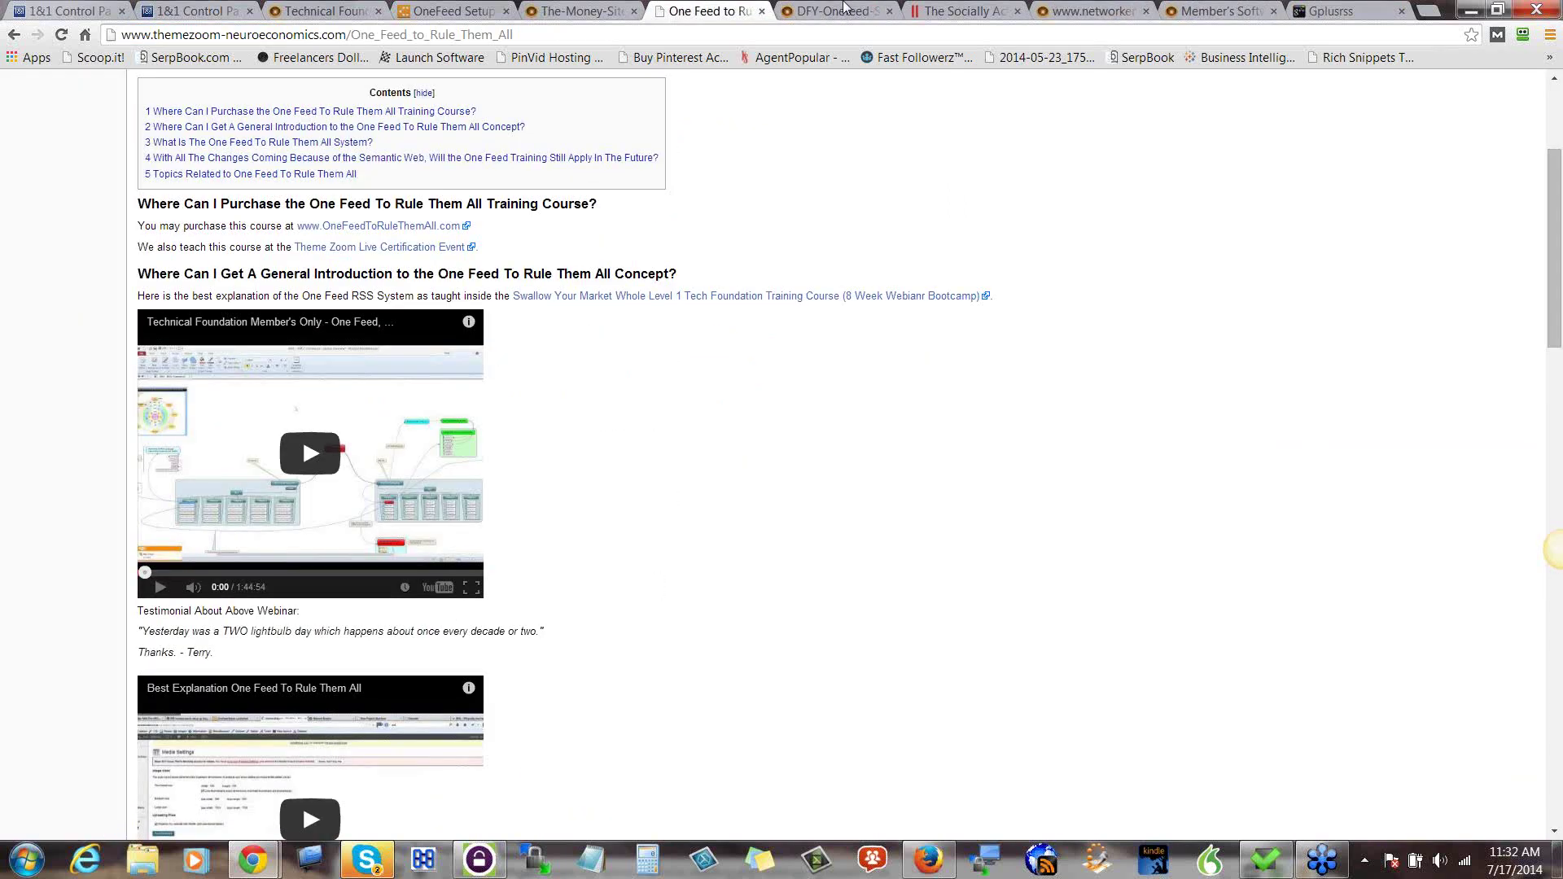
left_click(960, 11)
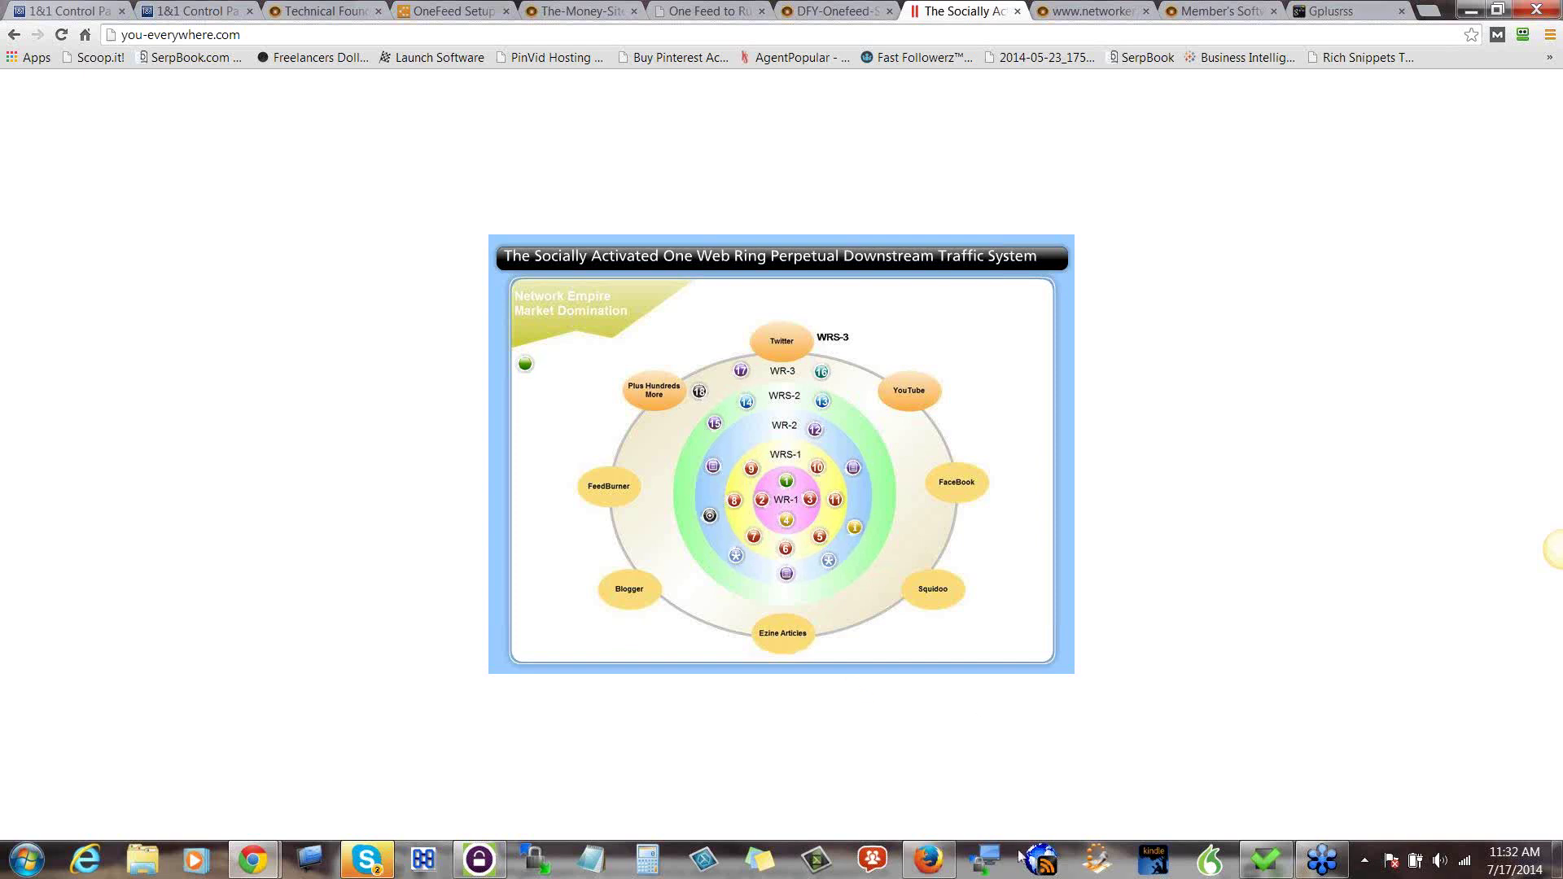
- Launch RSS Submit without checking for an upgrade, and remove the feed listed under RSS Feeds to Submit
left_click(1044, 869)
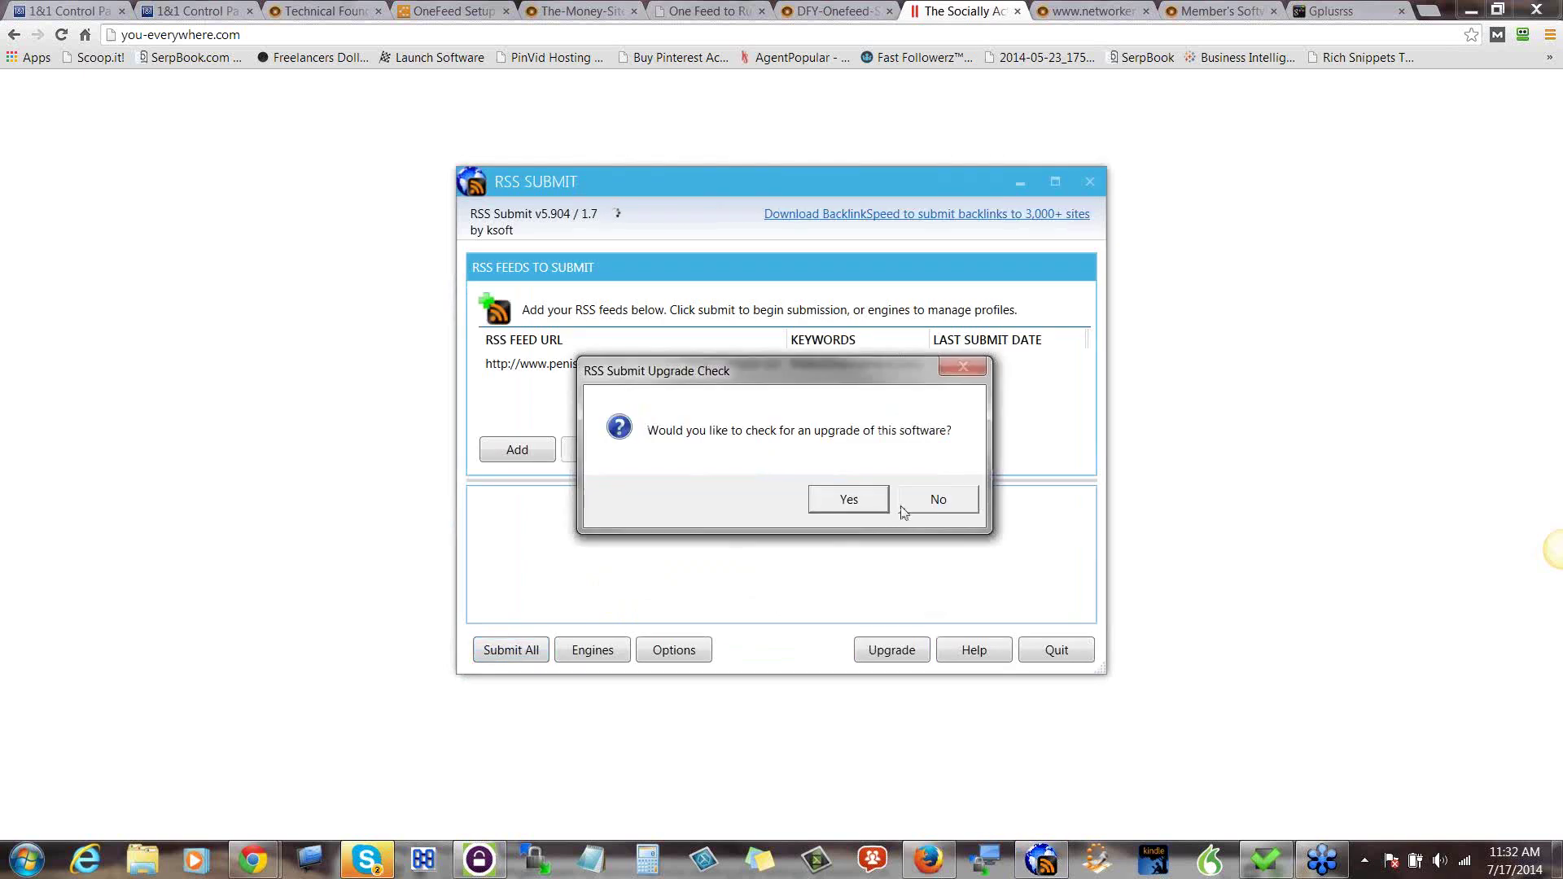
left_click(928, 498)
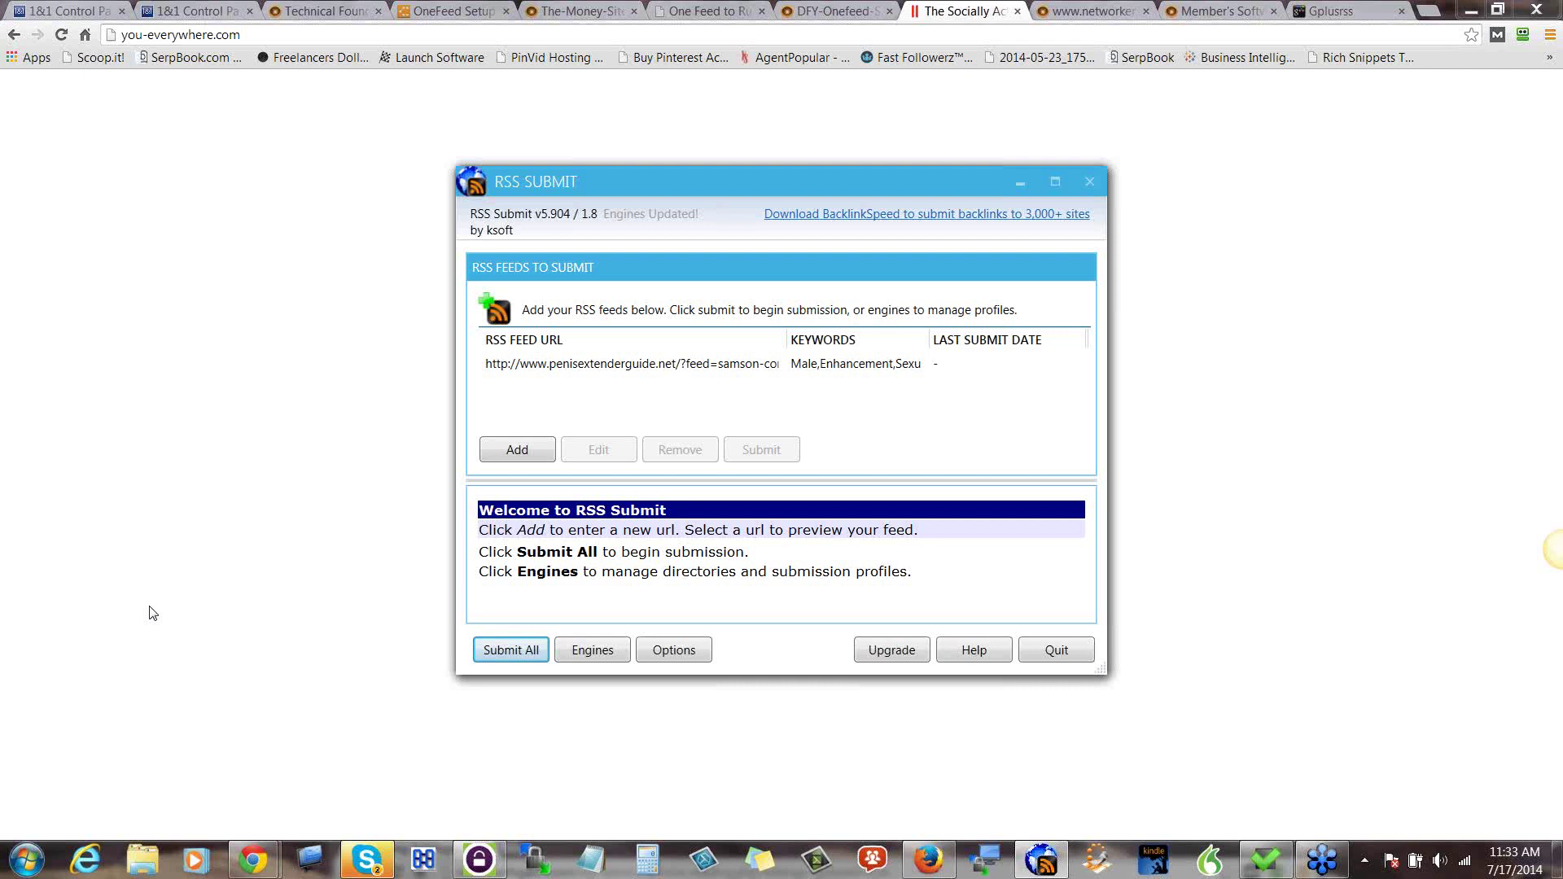
left_click(851, 368)
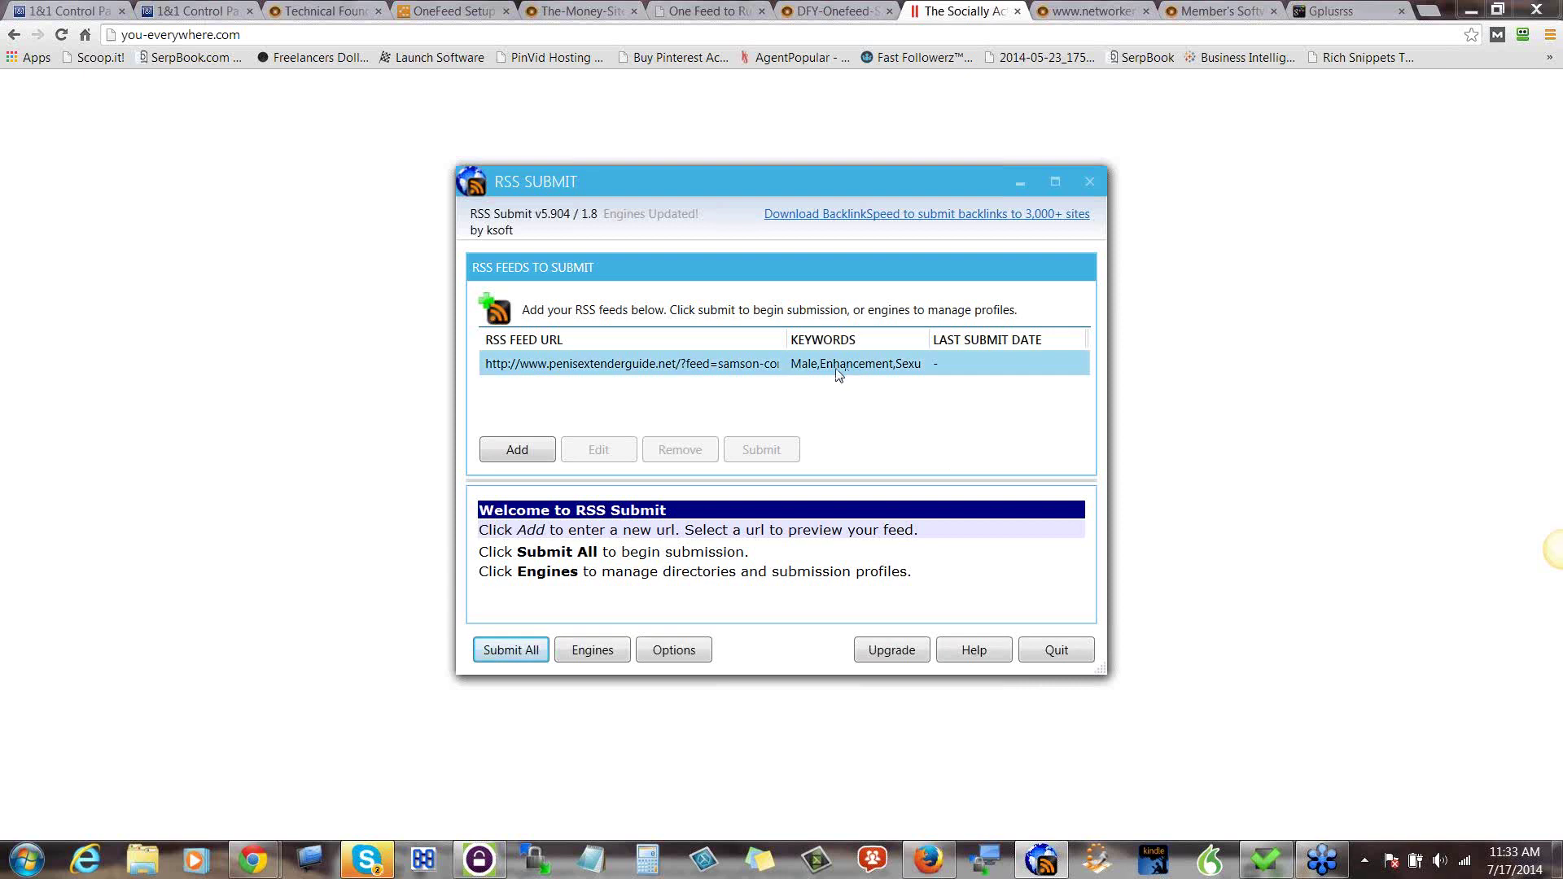
left_click(623, 364)
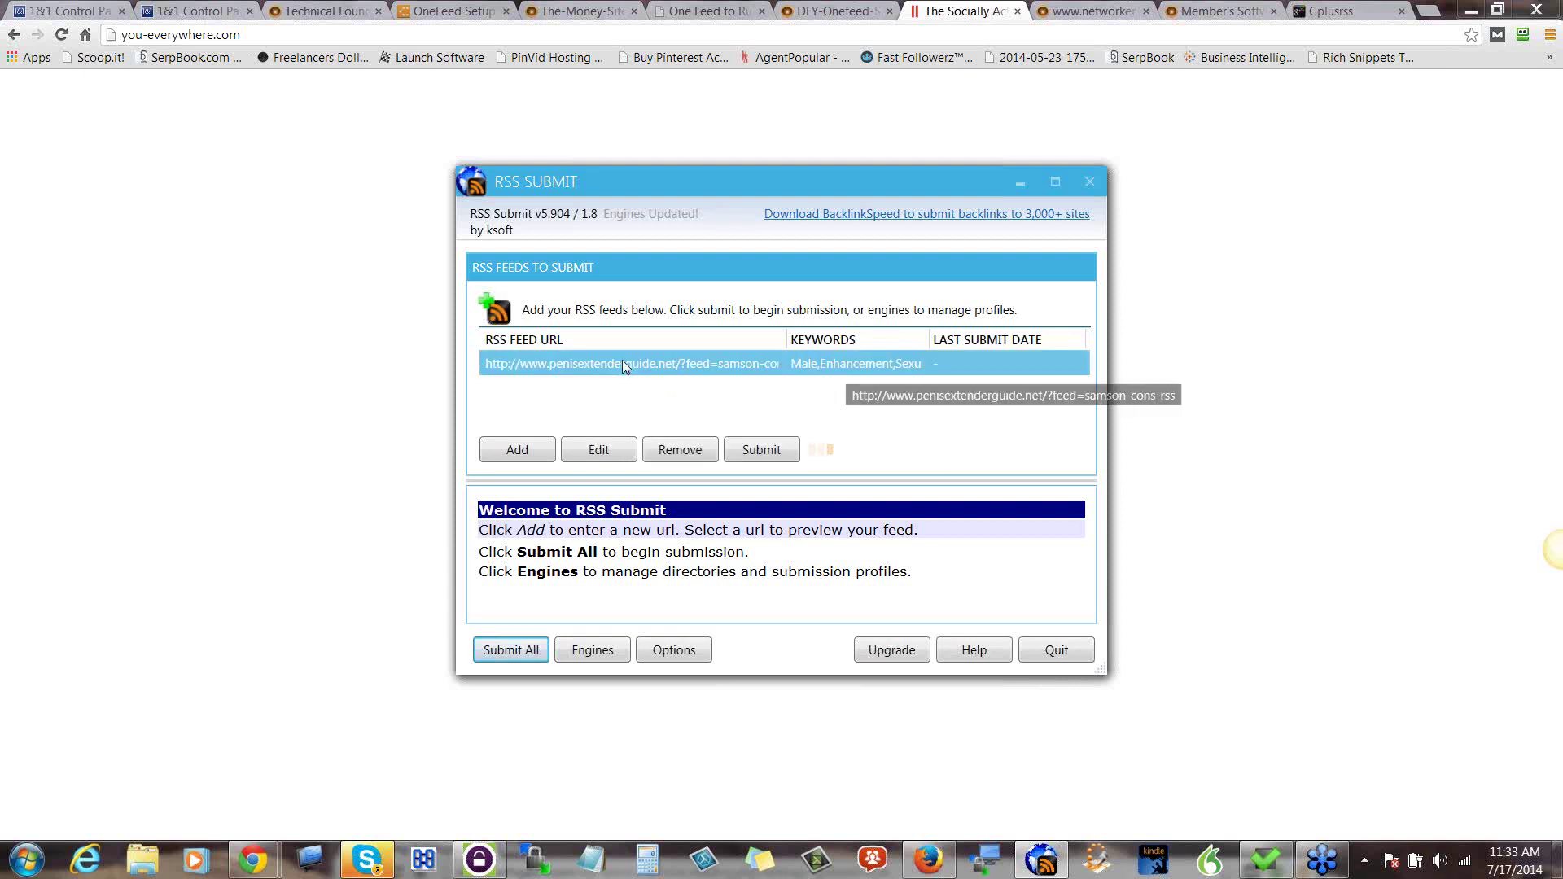
left_click(678, 456)
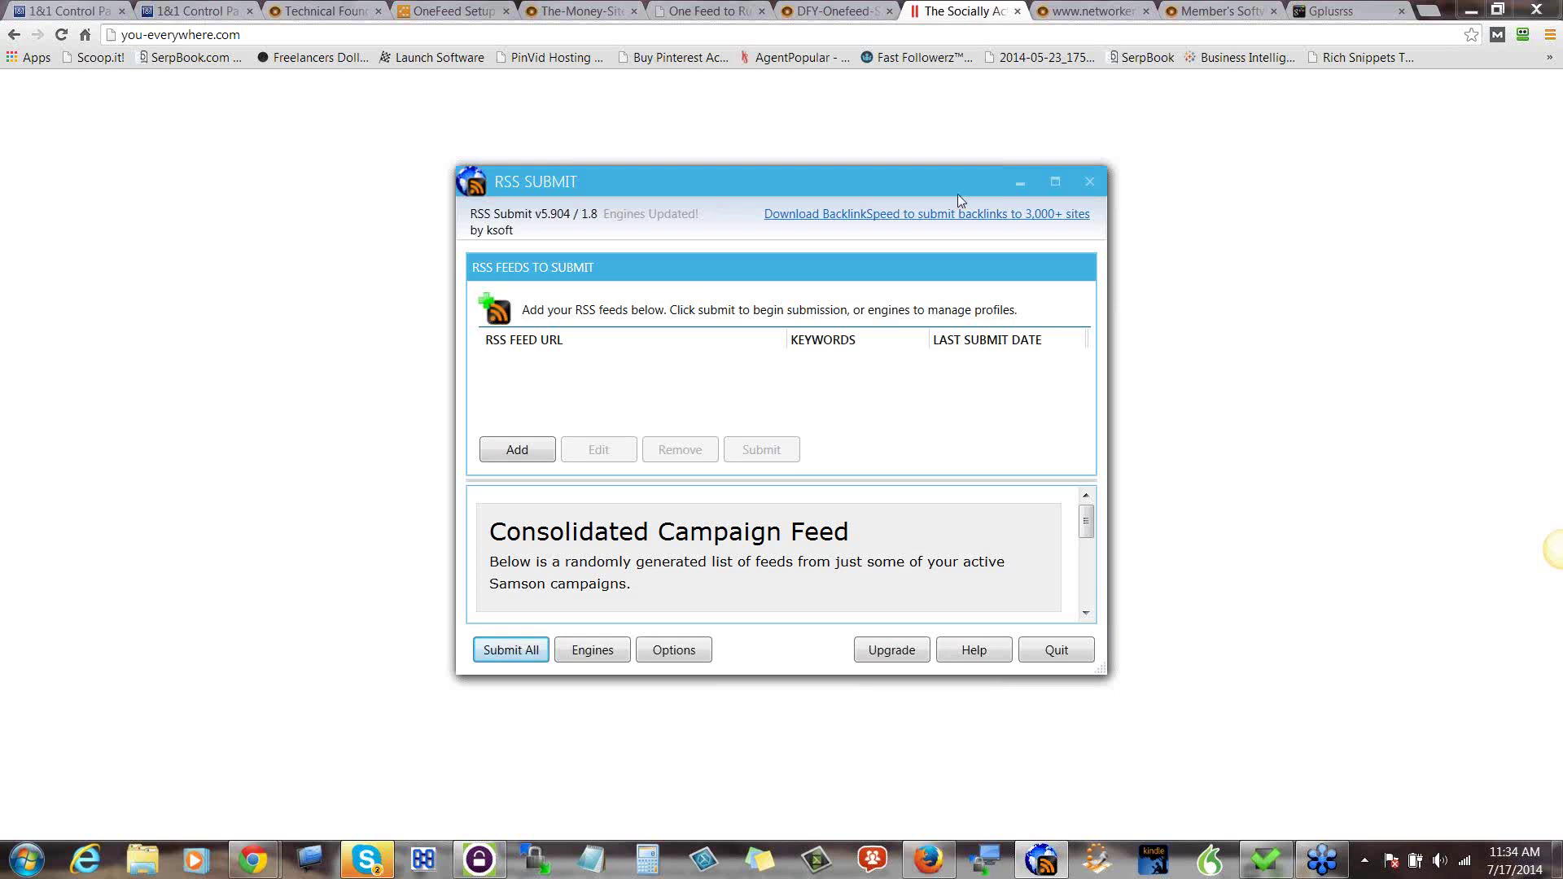
- Move RSS Submit out of the way and examine the Technical Foundations Week 6 OneFeed network page, highlighting "OneFeed traffic system."
left_click_drag(948, 226, 1335, 828)
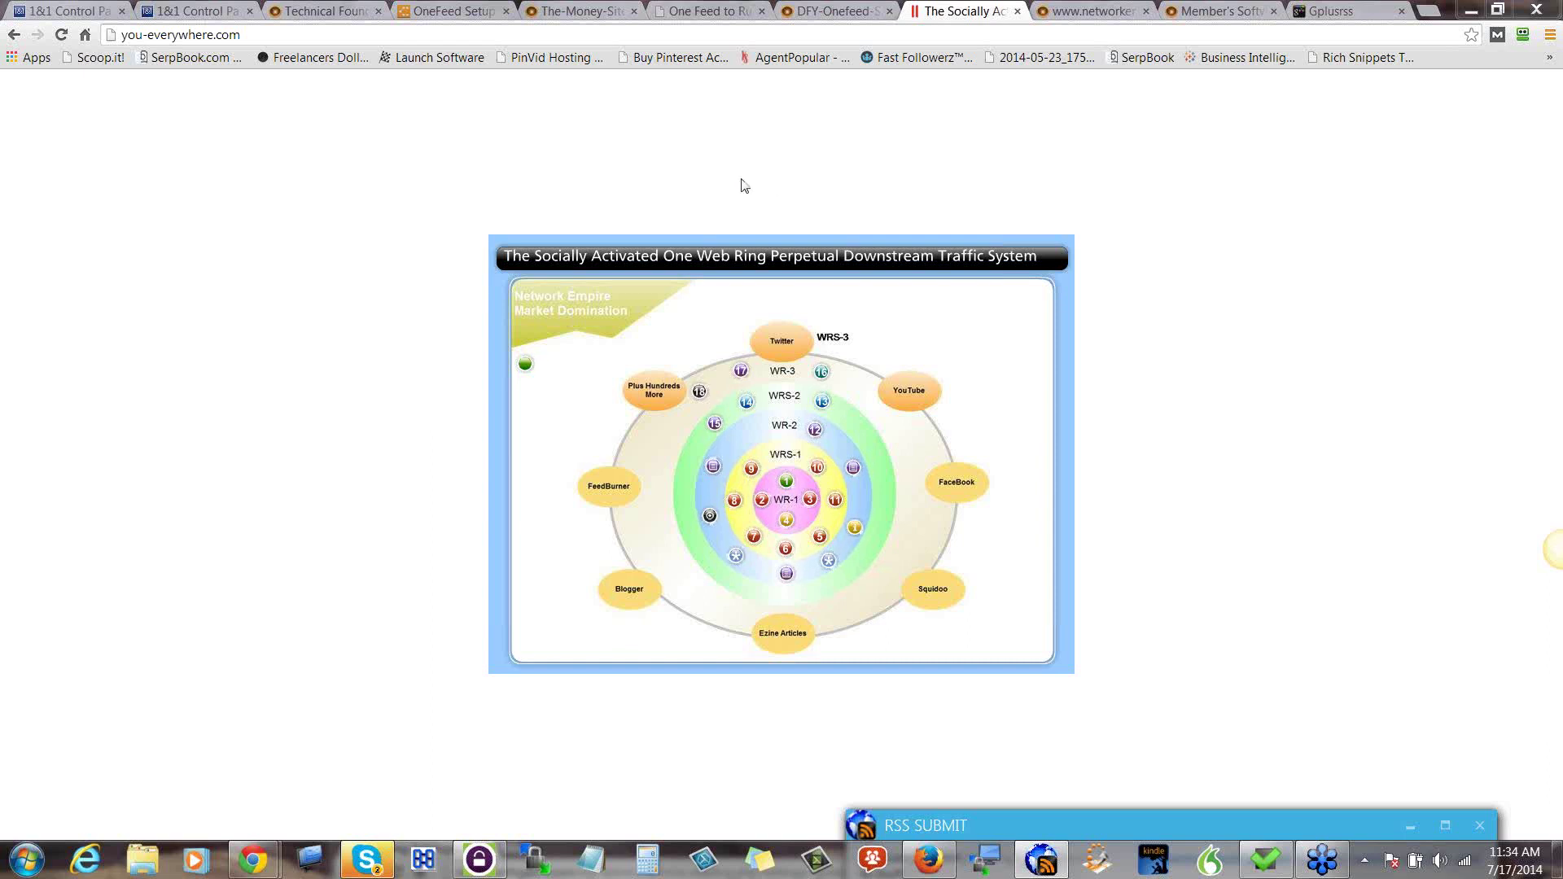
left_click(824, 8)
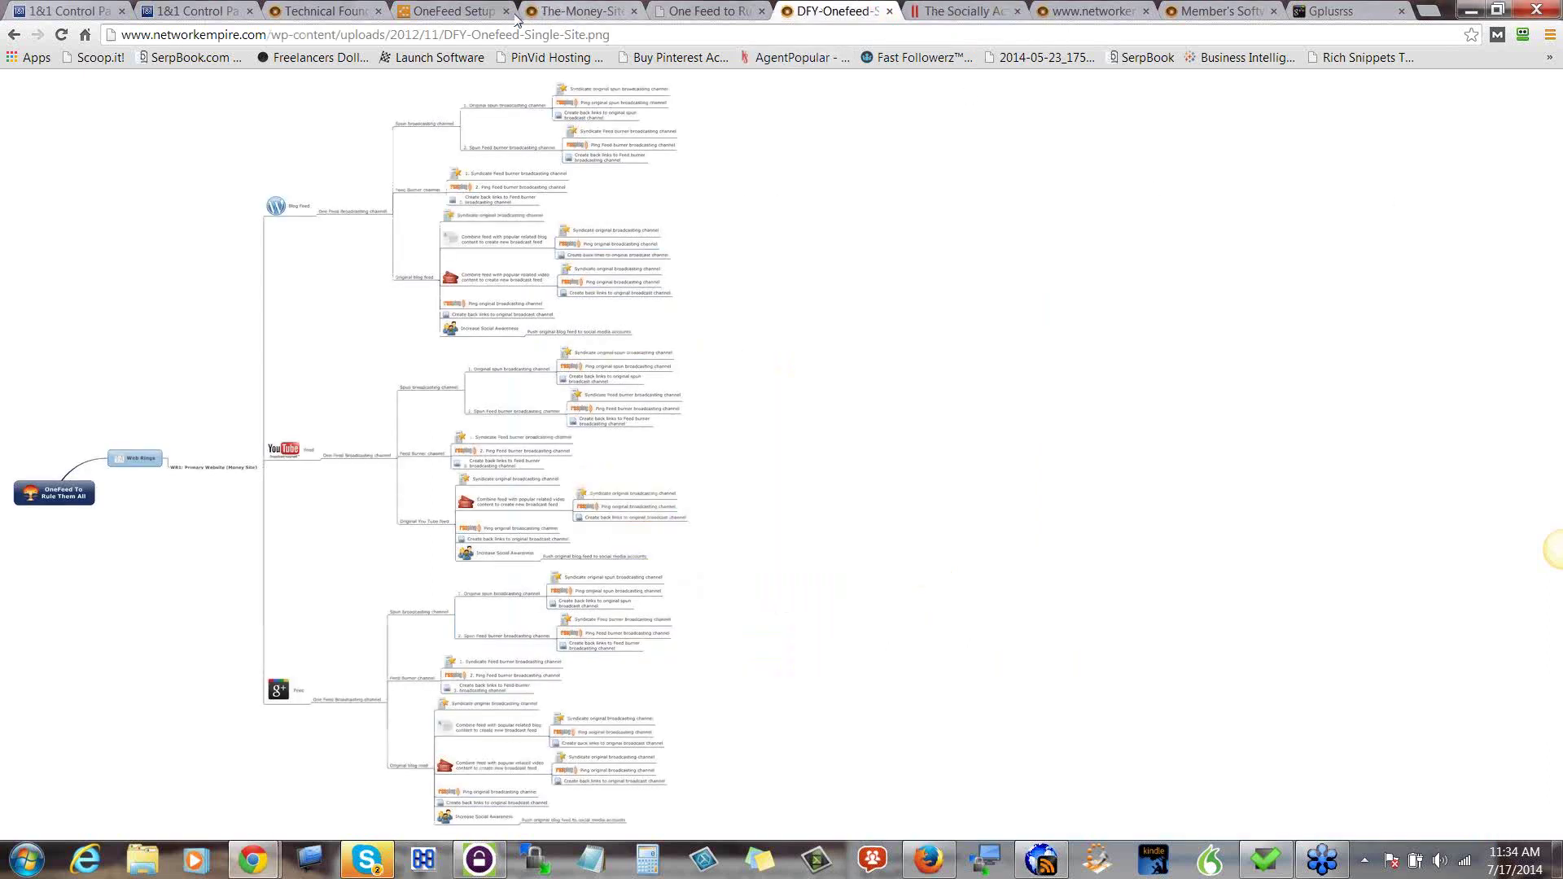
left_click(329, 8)
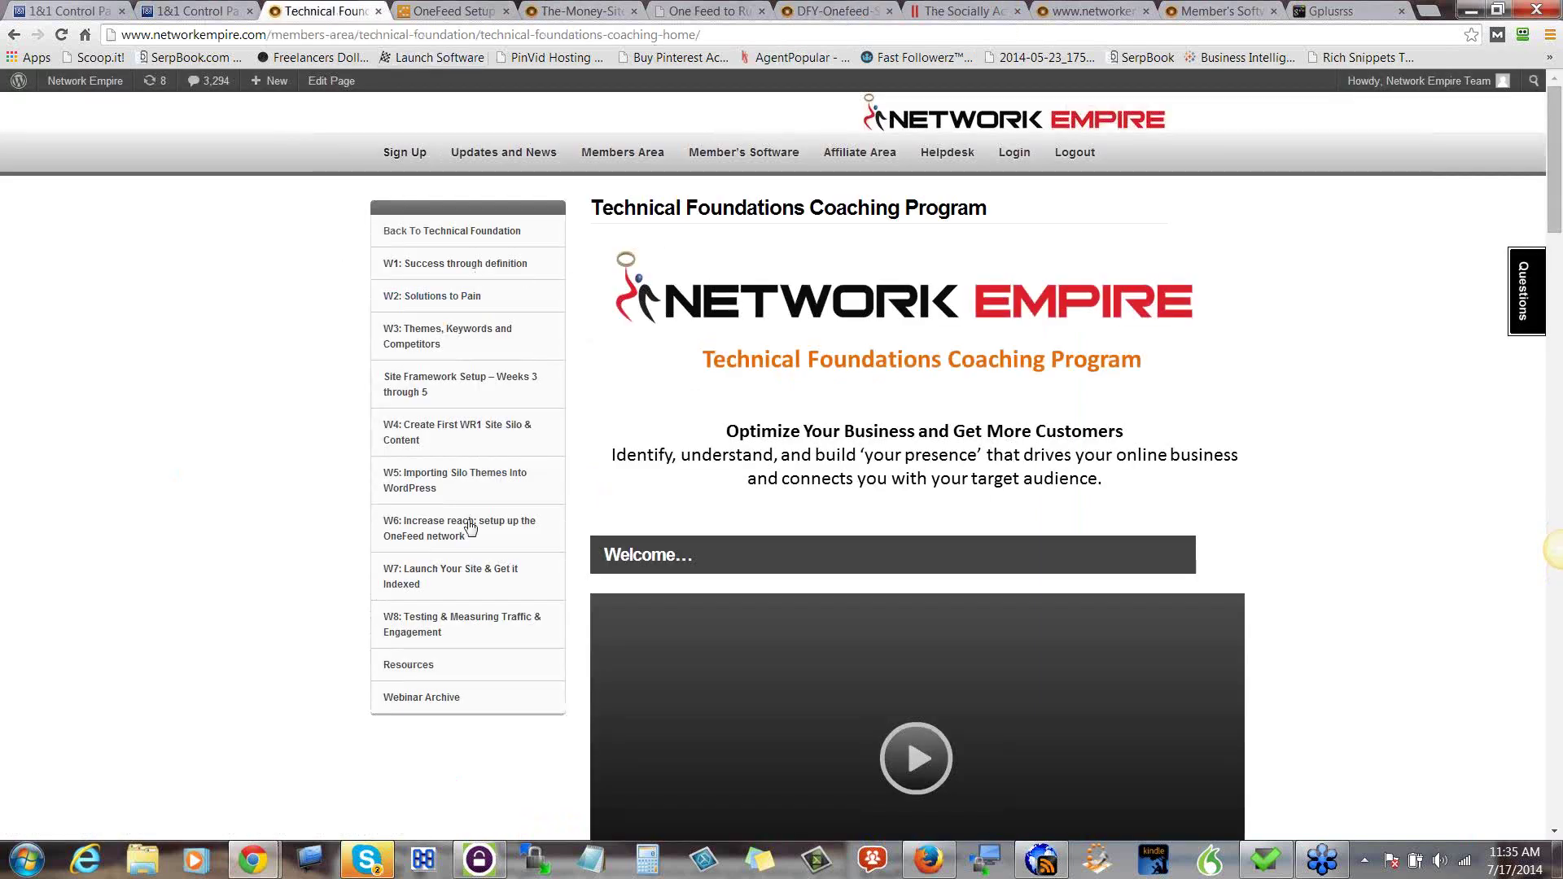
left_click(446, 521)
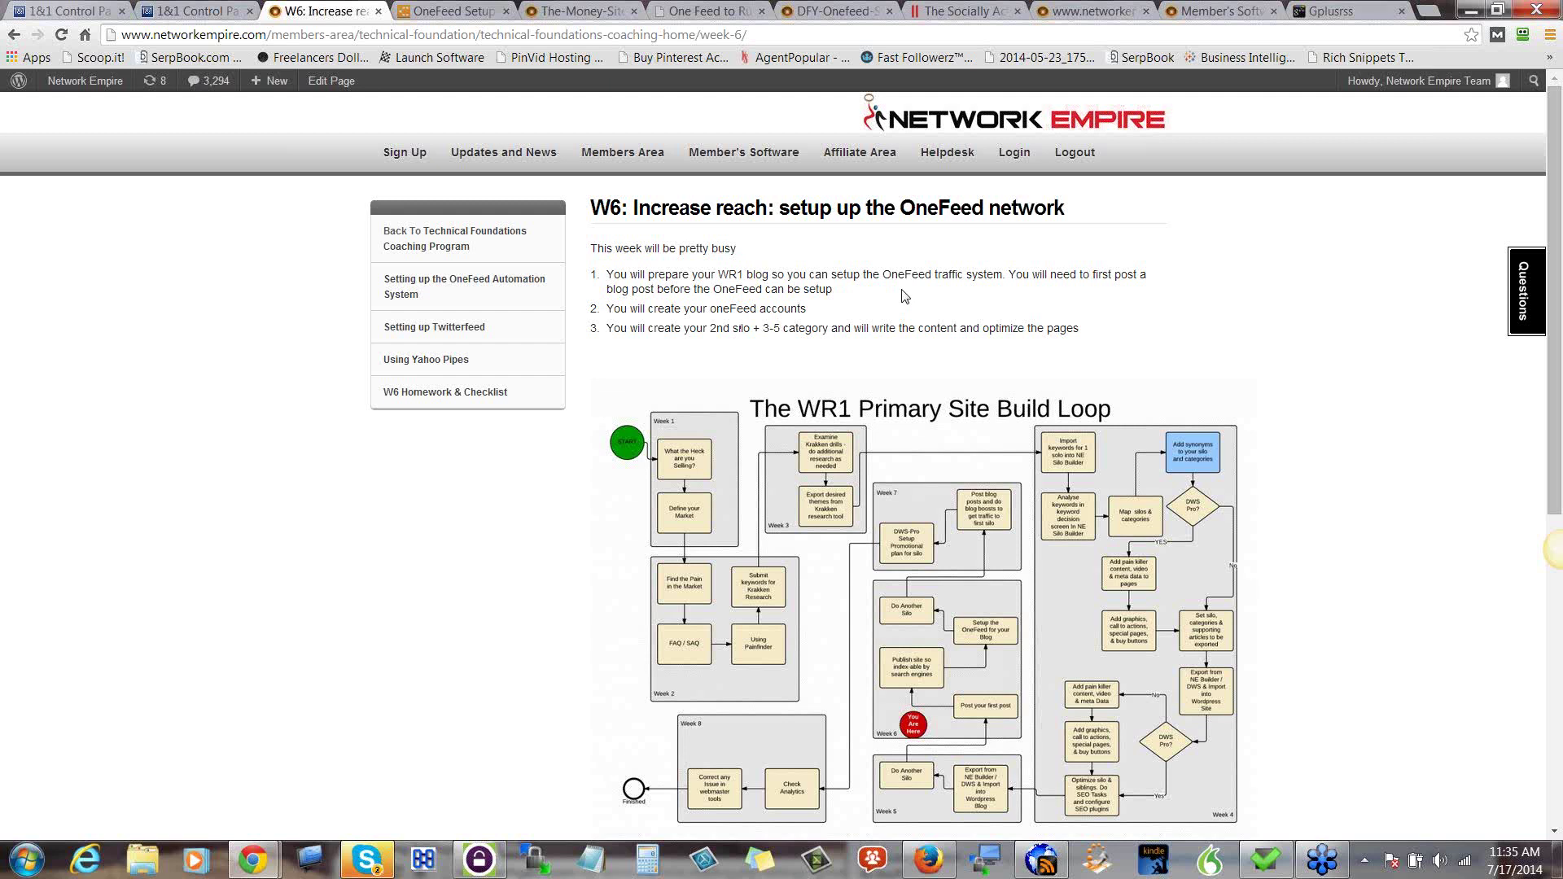
left_click_drag(1007, 276, 886, 273)
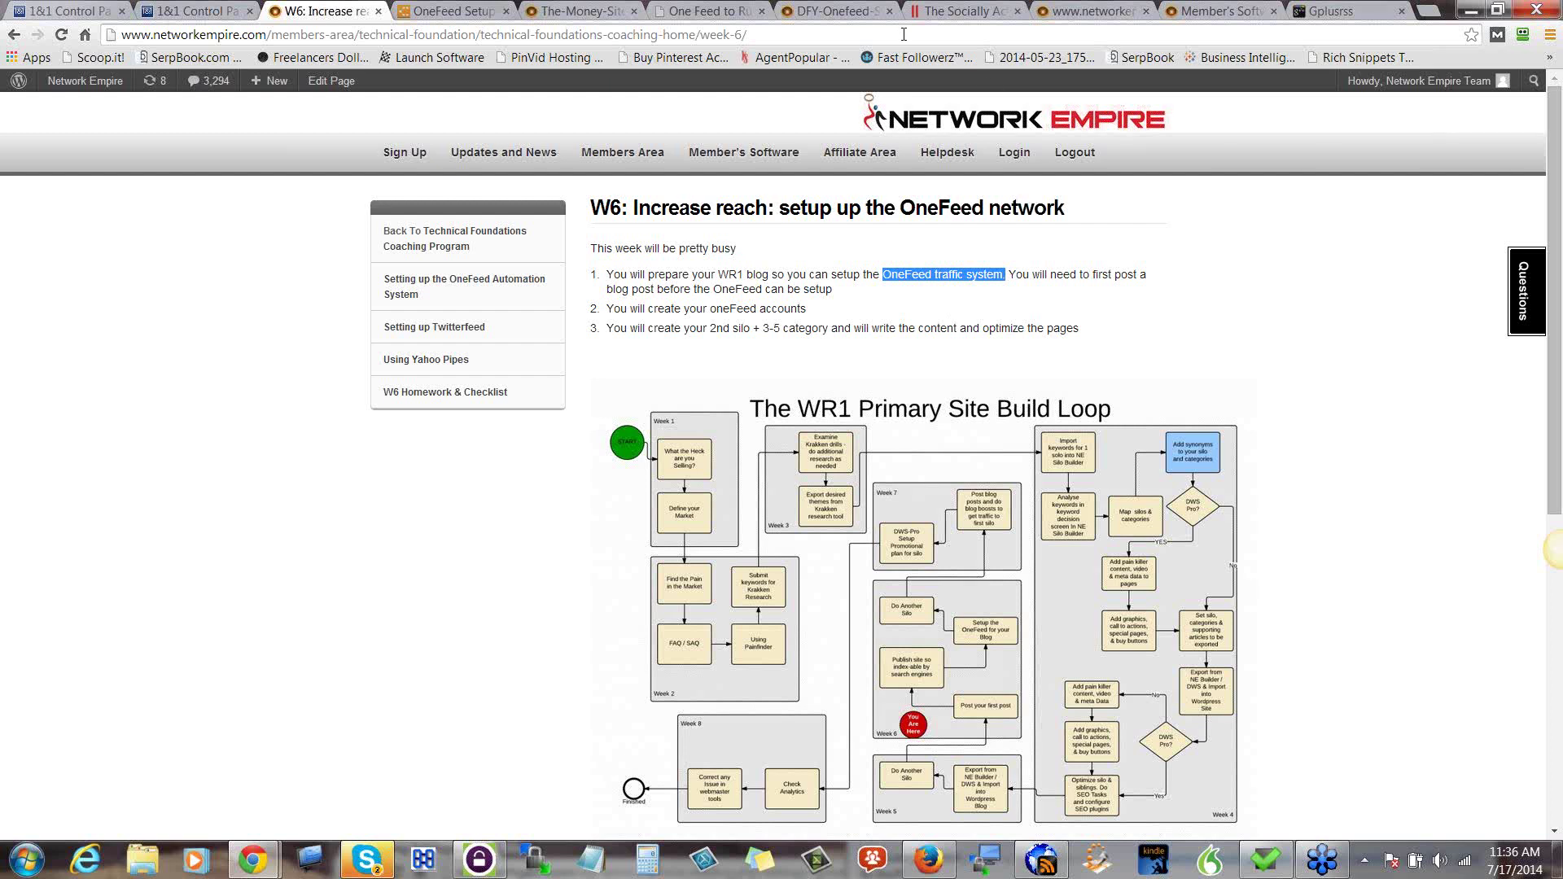
- Return to the you-everywhere.com web ring diagram and examine the labels of the numbered nodes in the WR-2 ring
left_click(919, 10)
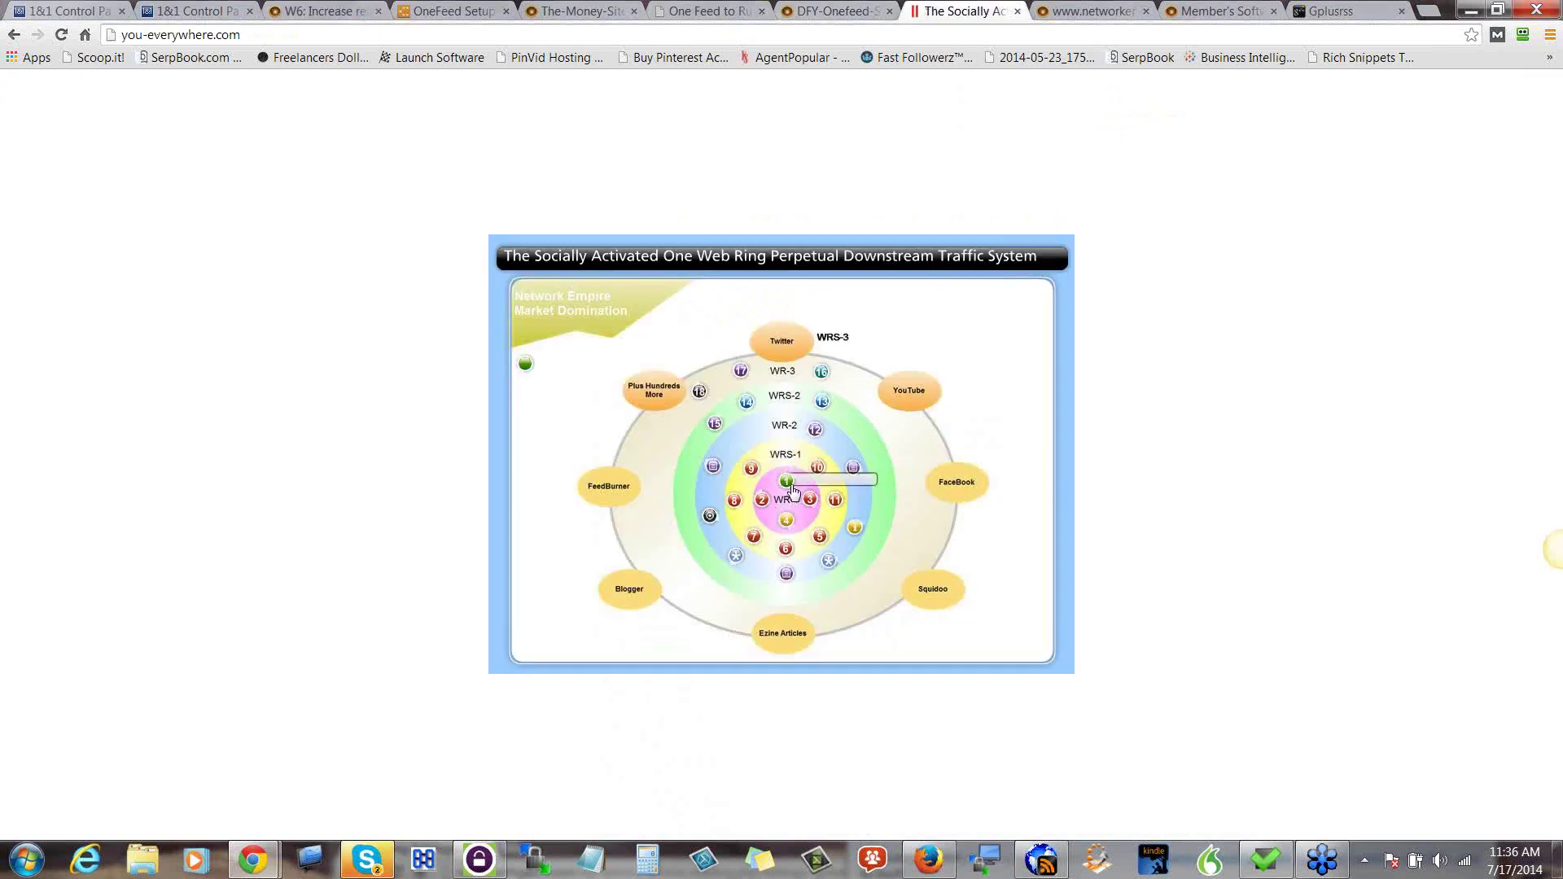
mouse_move(816, 431)
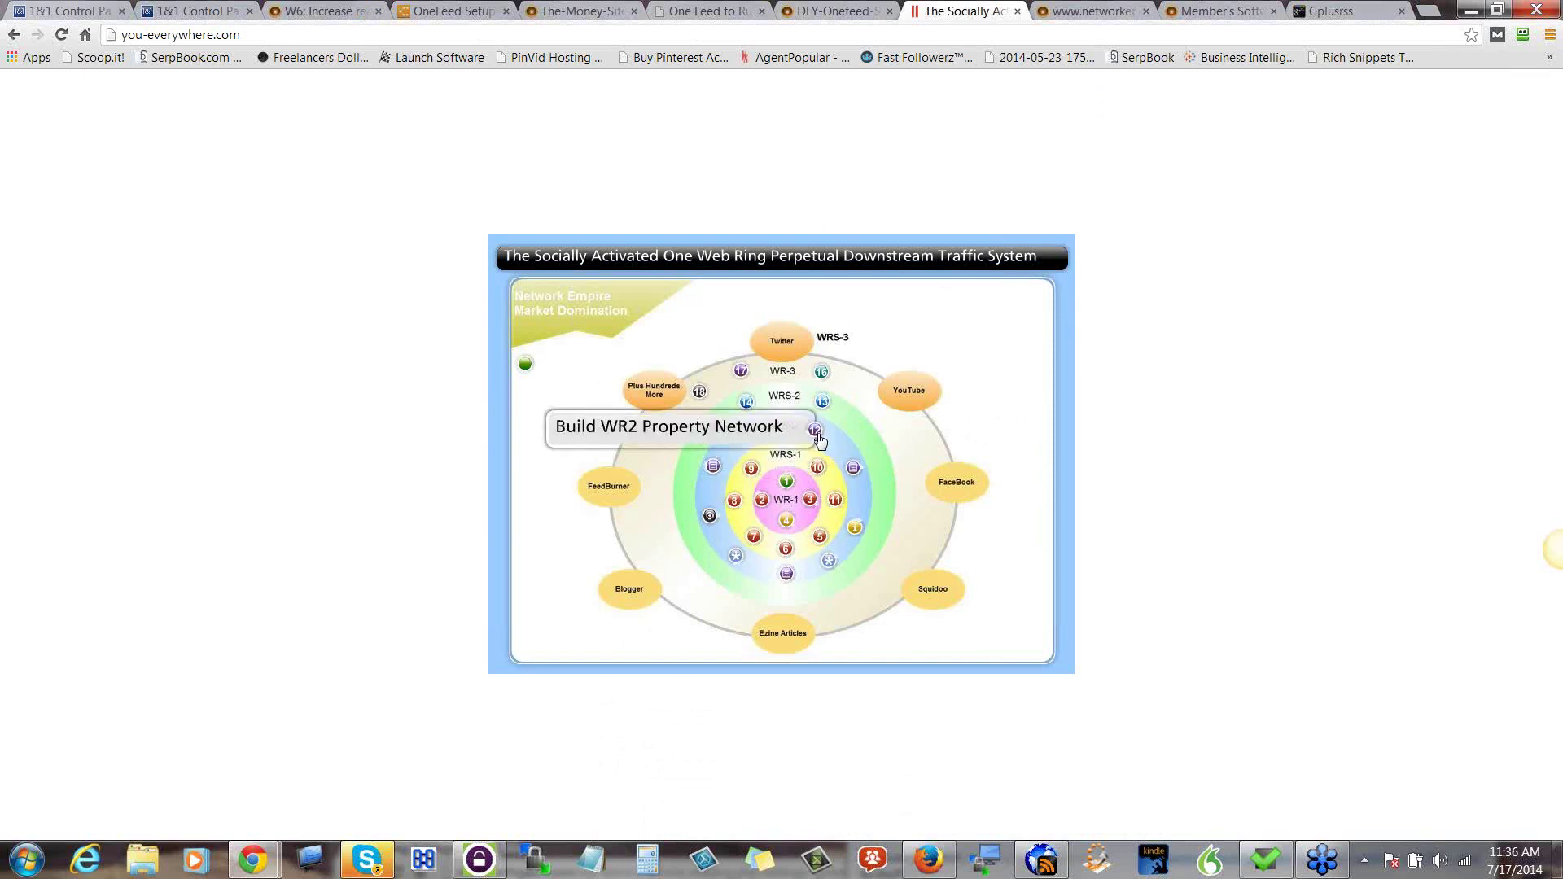
mouse_move(854, 472)
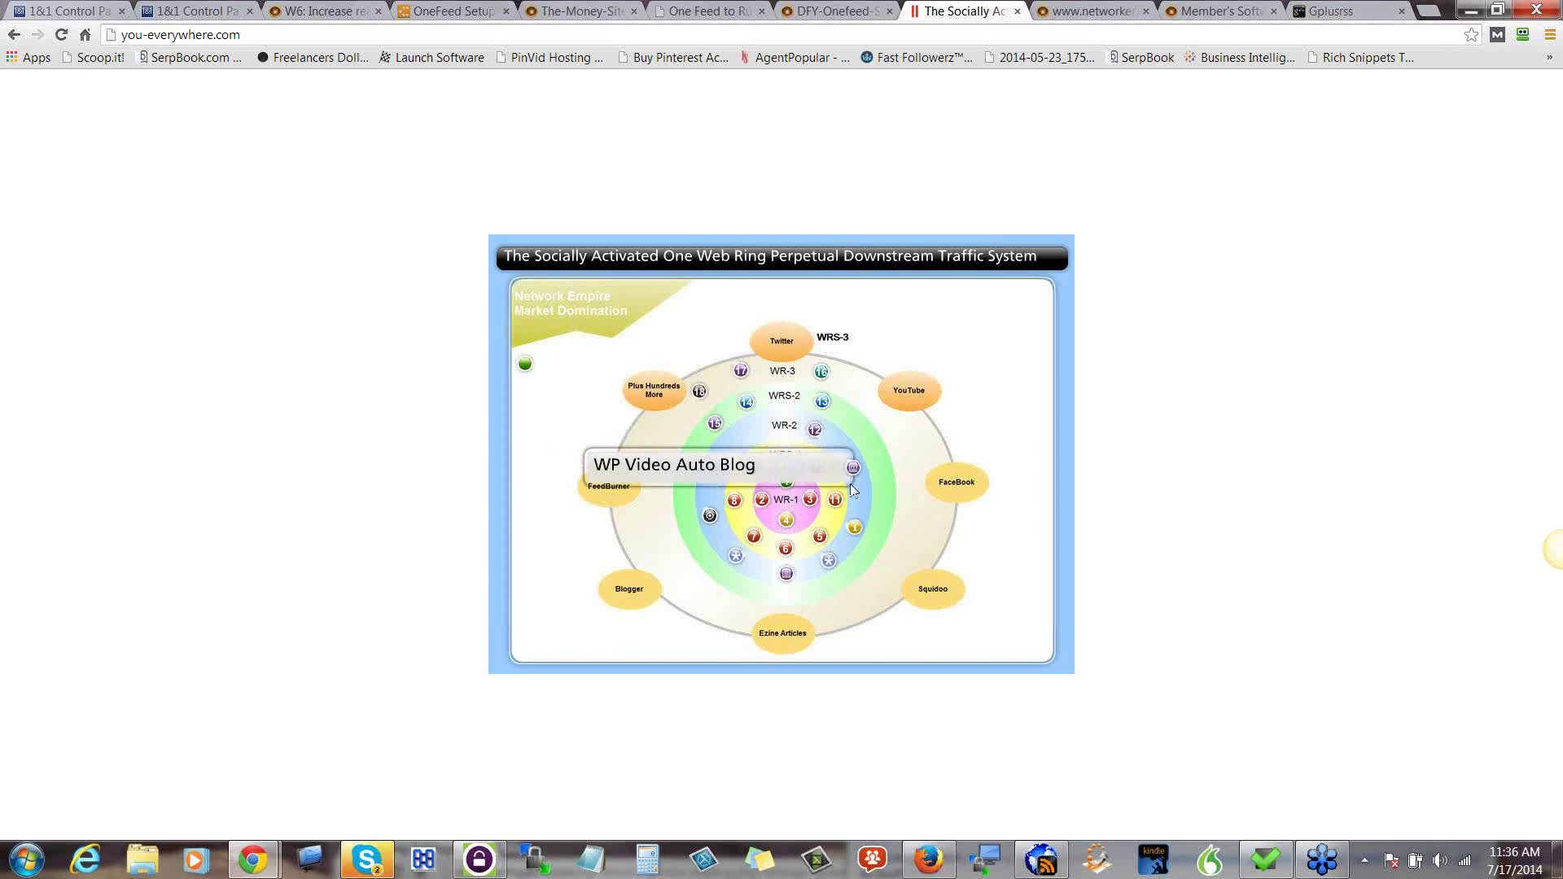
mouse_move(854, 528)
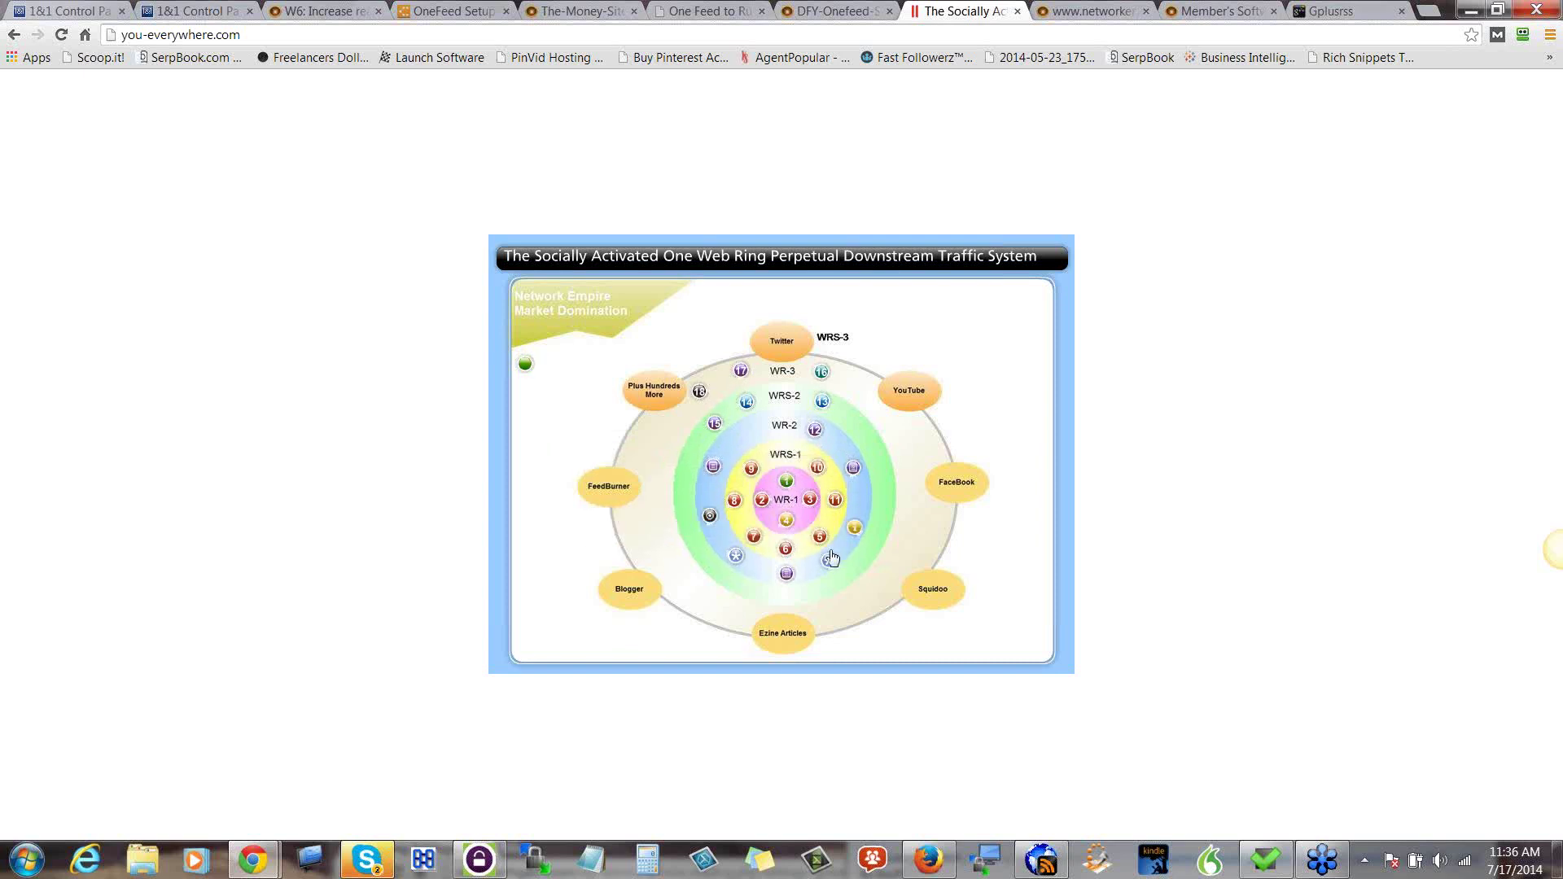